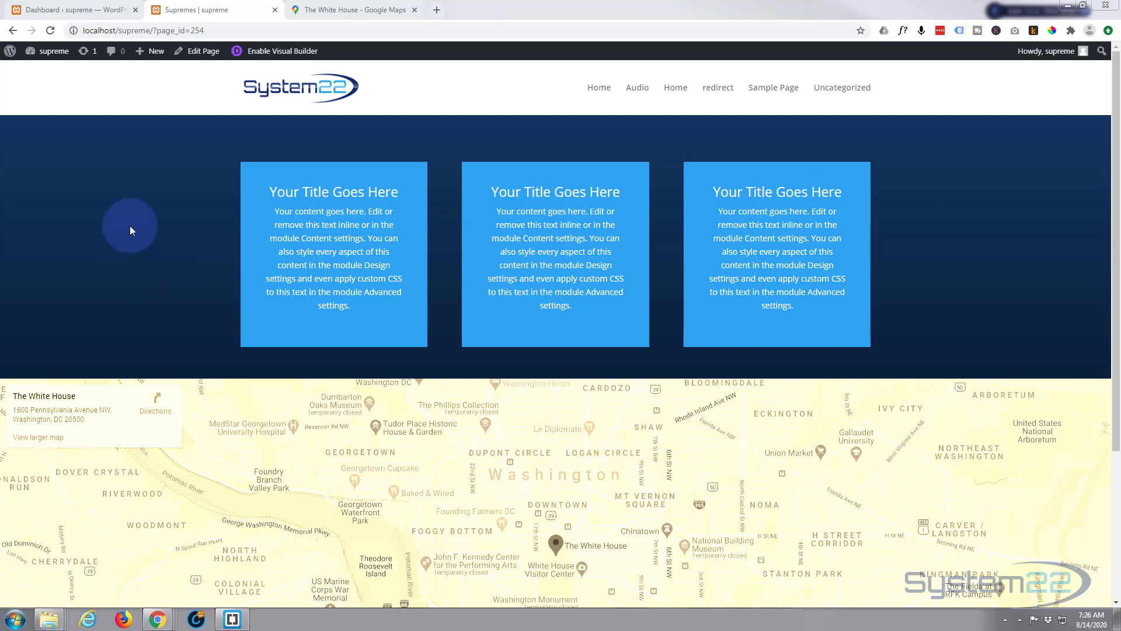
- Enable the Visual Builder on the page
{"action": "scroll", "coordinate": [138, 191], "scroll_direction": "down", "scroll_amount": 3}
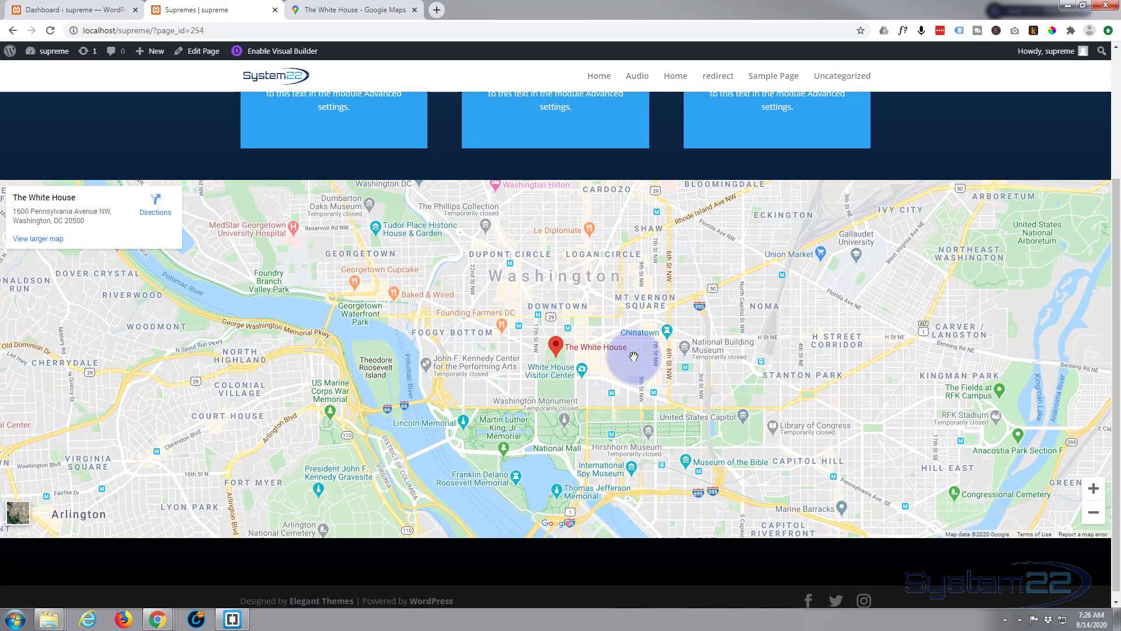
{"action": "scroll", "coordinate": [634, 356], "scroll_direction": "down", "scroll_amount": 1}
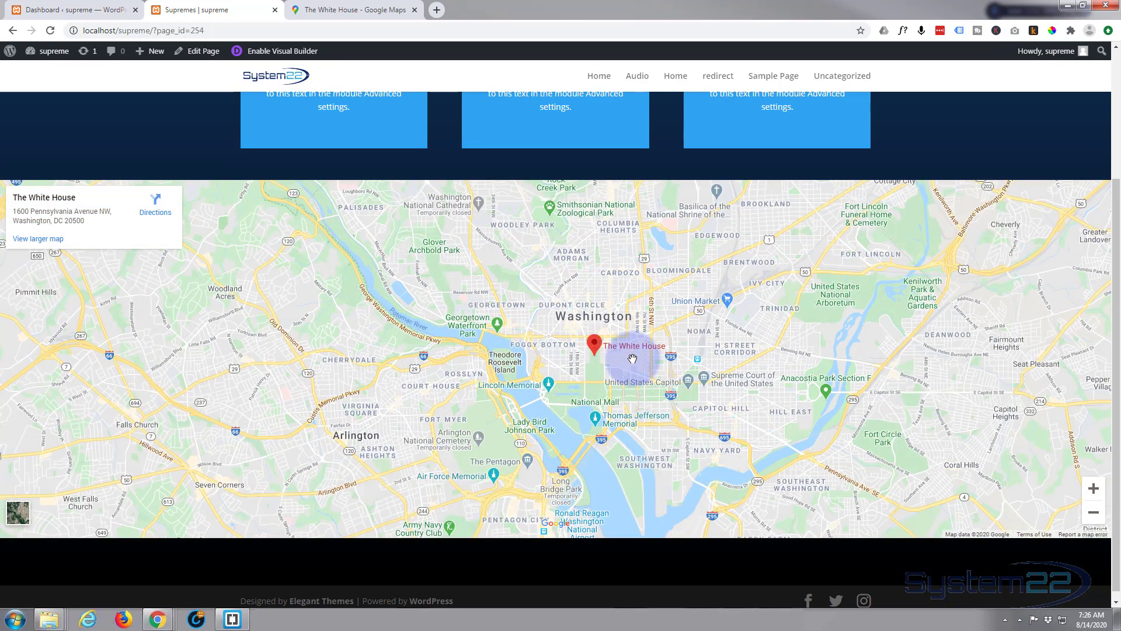
{"action": "scroll", "coordinate": [632, 359], "scroll_direction": "down", "scroll_amount": 1}
{"action": "scroll", "coordinate": [633, 359], "scroll_direction": "up", "scroll_amount": 2}
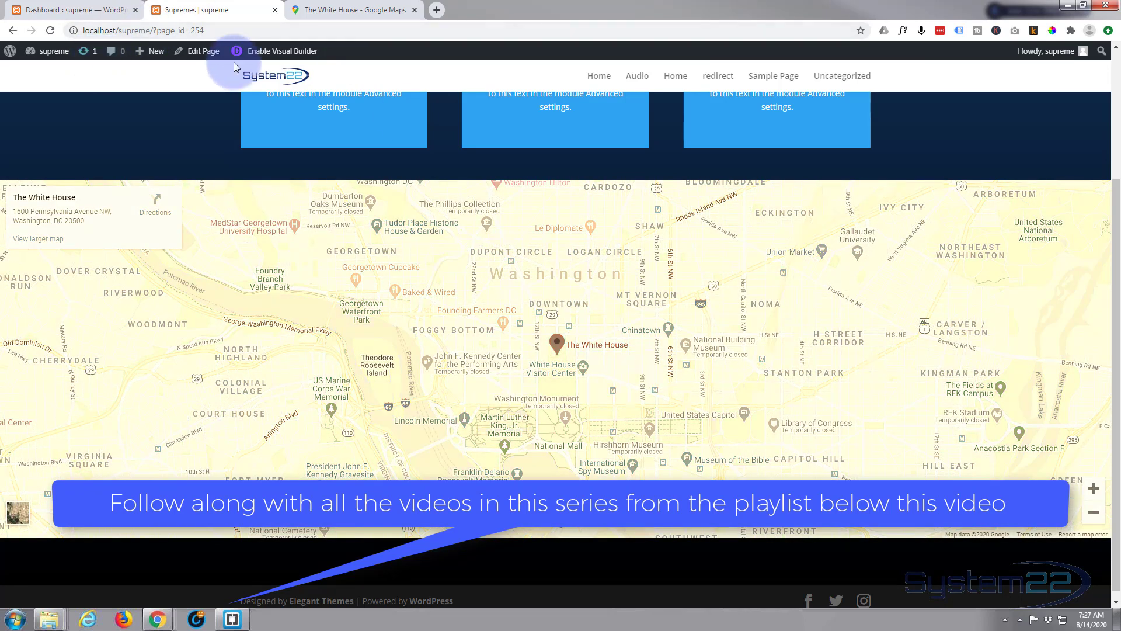
{"action": "left_click", "coordinate": [264, 52]}
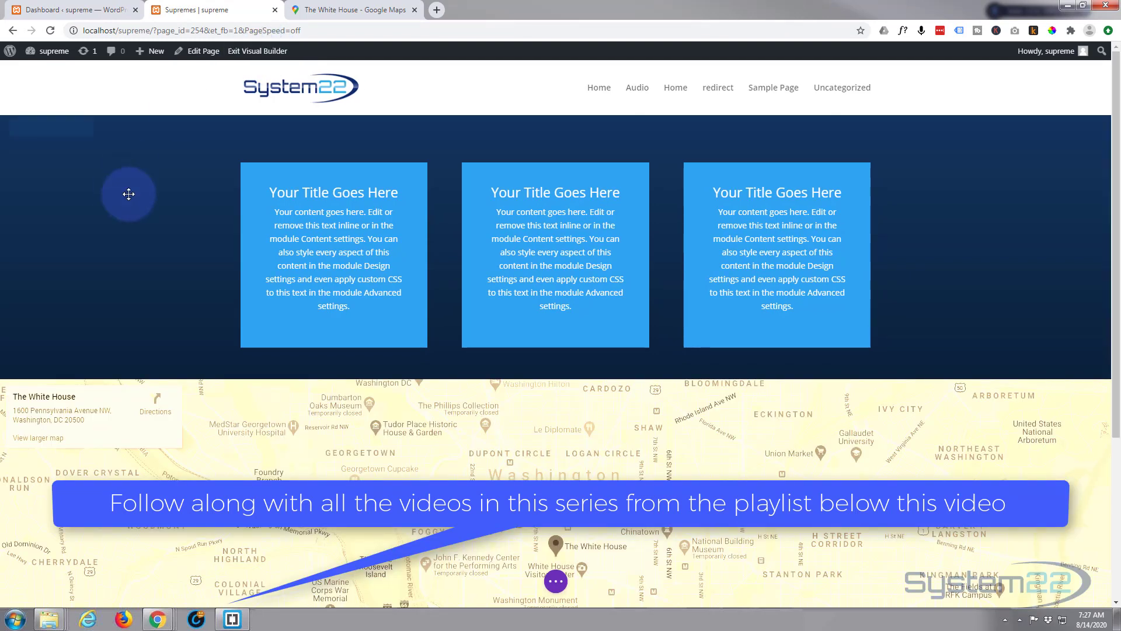
- Delete the old sepia map row and start inserting a new row below the blurbs
{"action": "scroll", "coordinate": [130, 188], "scroll_direction": "down", "scroll_amount": 2}
{"action": "scroll", "coordinate": [130, 188], "scroll_direction": "down", "scroll_amount": 1}
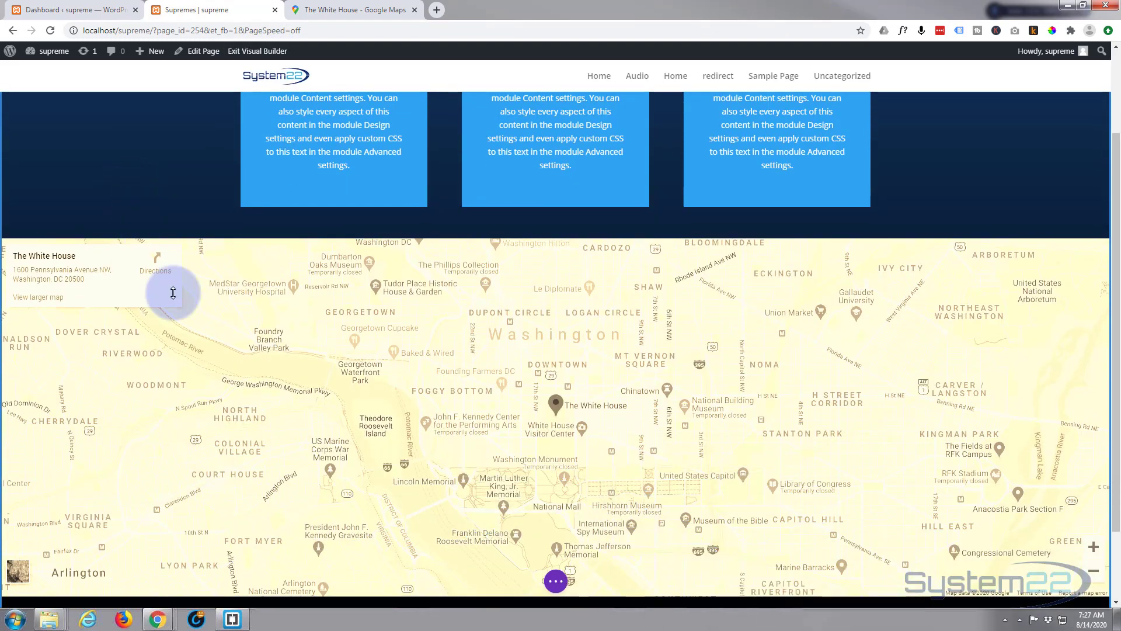
{"action": "mouse_move", "coordinate": [192, 320]}
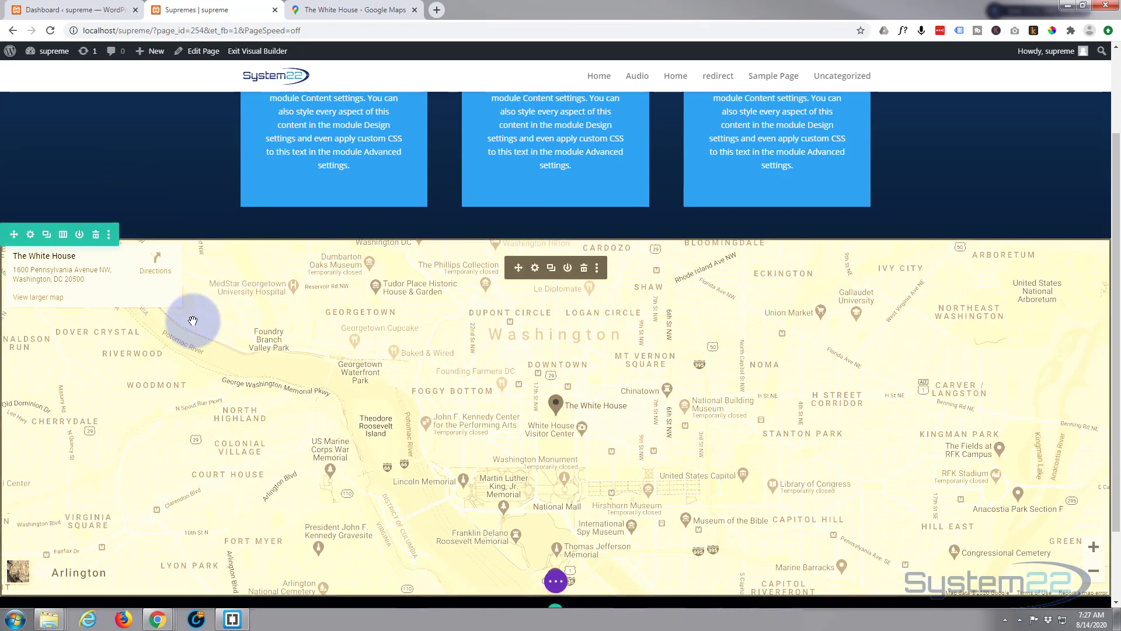
{"action": "left_click", "coordinate": [95, 236]}
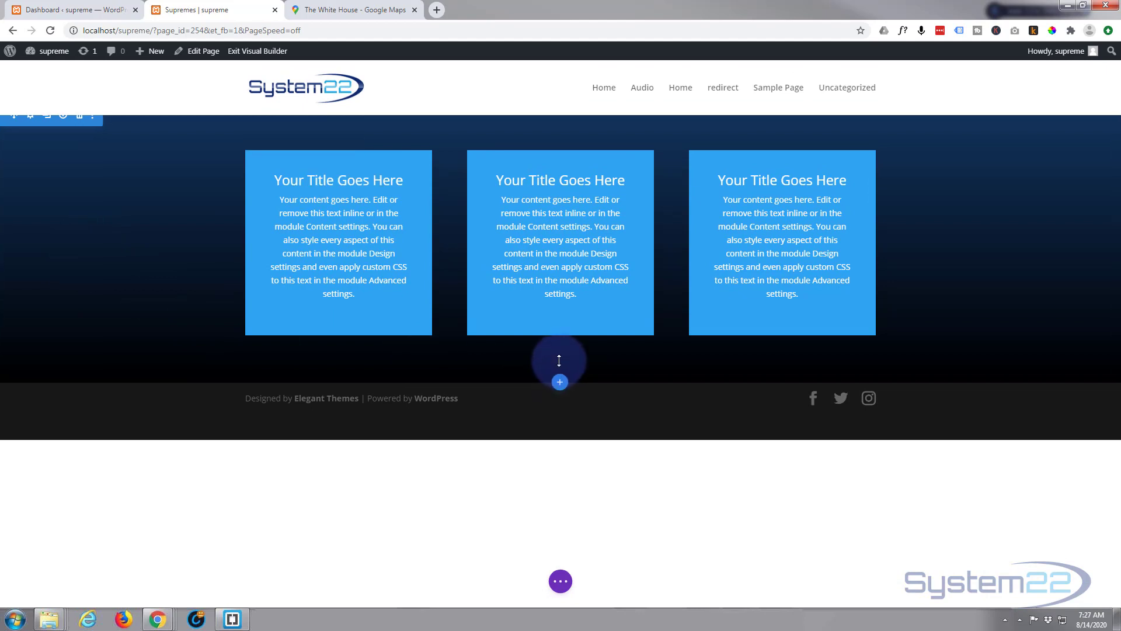
{"action": "mouse_move", "coordinate": [559, 351]}
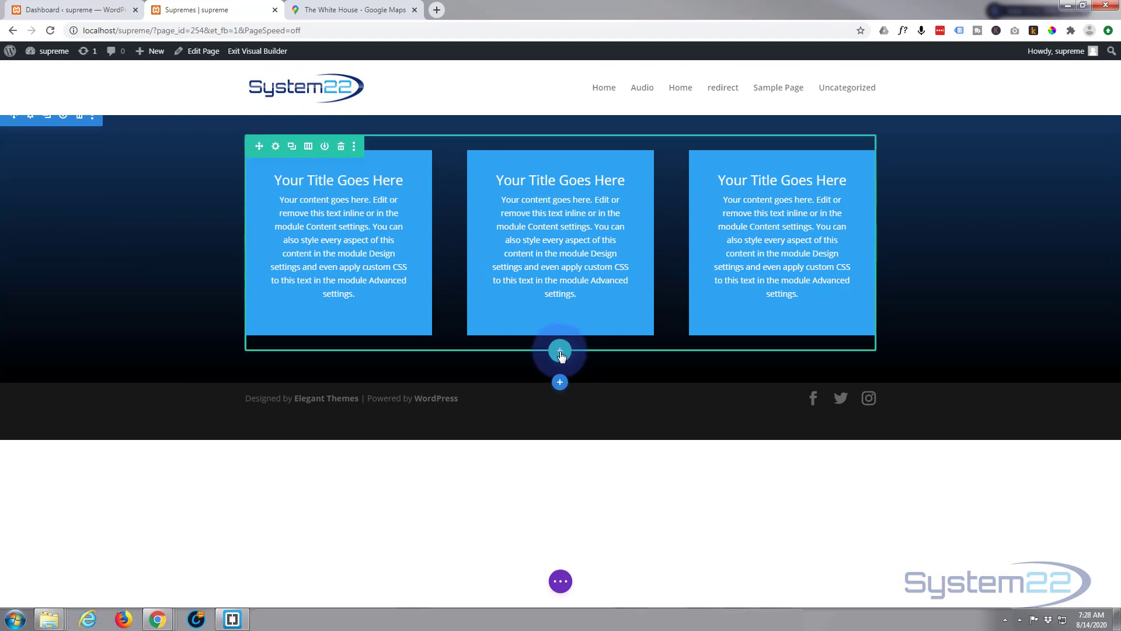
{"action": "left_click", "coordinate": [560, 351]}
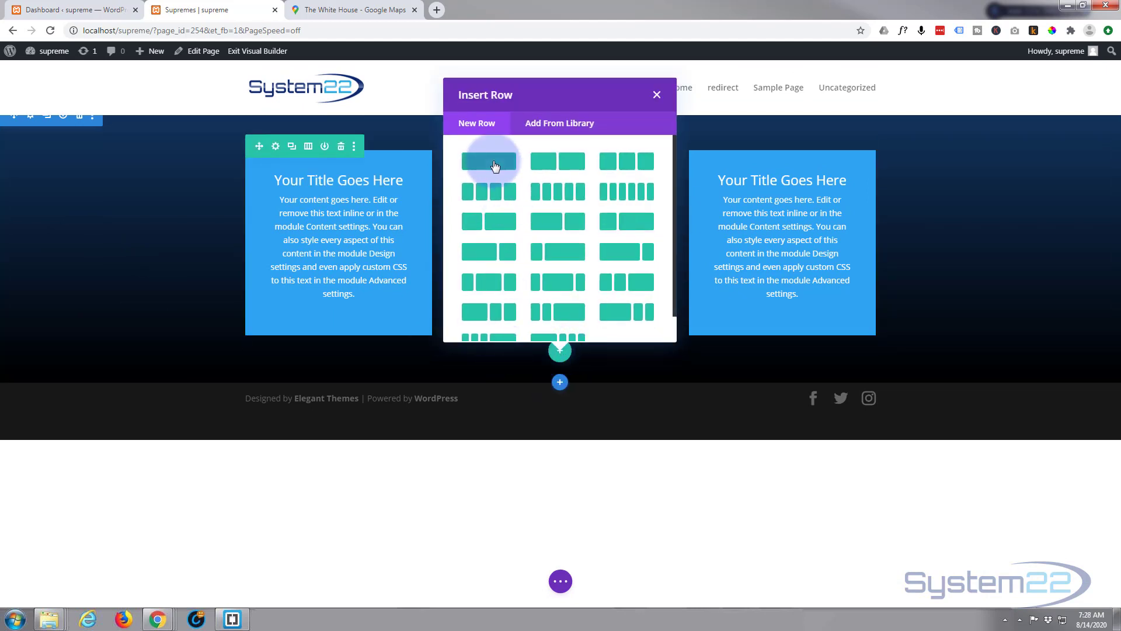
- Add a one-column row and browse the module list for Supreme Embed Google Map
{"action": "left_click", "coordinate": [494, 163]}
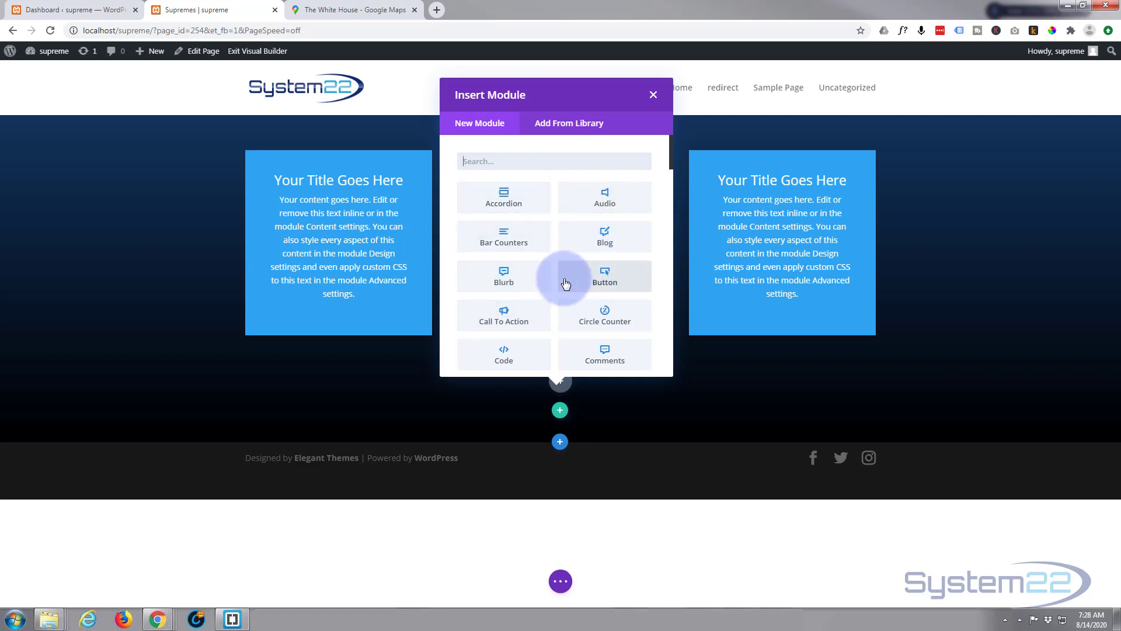
{"action": "scroll", "coordinate": [560, 273], "scroll_direction": "down", "scroll_amount": 2}
{"action": "scroll", "coordinate": [560, 272], "scroll_direction": "down", "scroll_amount": 5}
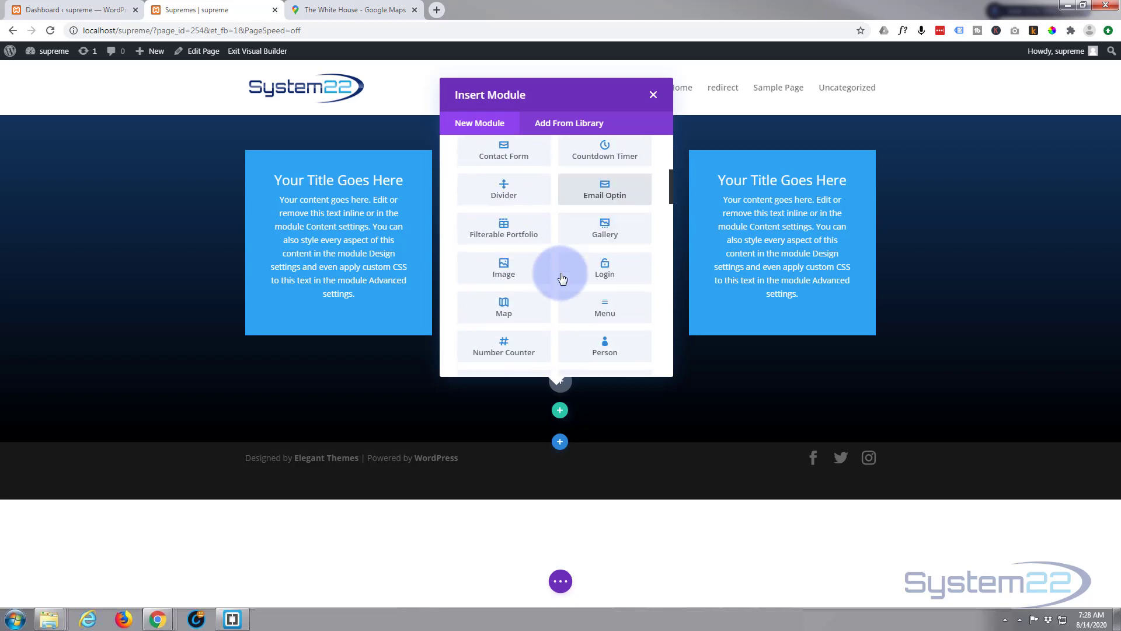
{"action": "scroll", "coordinate": [560, 271], "scroll_direction": "down", "scroll_amount": 3}
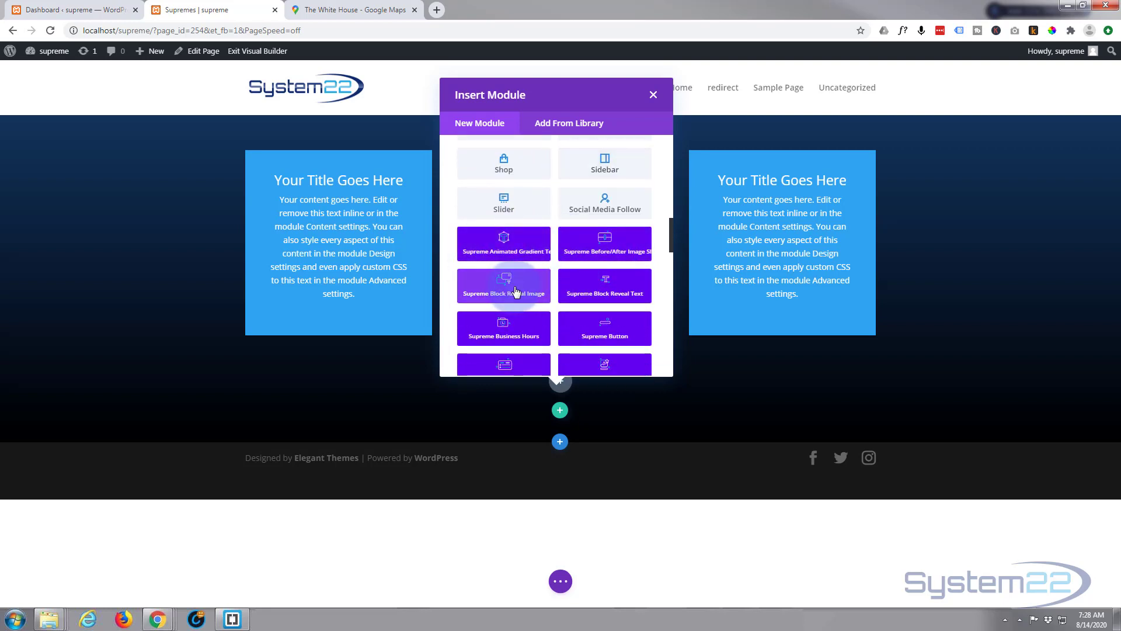
{"action": "scroll", "coordinate": [514, 286], "scroll_direction": "down", "scroll_amount": 3}
{"action": "scroll", "coordinate": [513, 286], "scroll_direction": "down", "scroll_amount": 2}
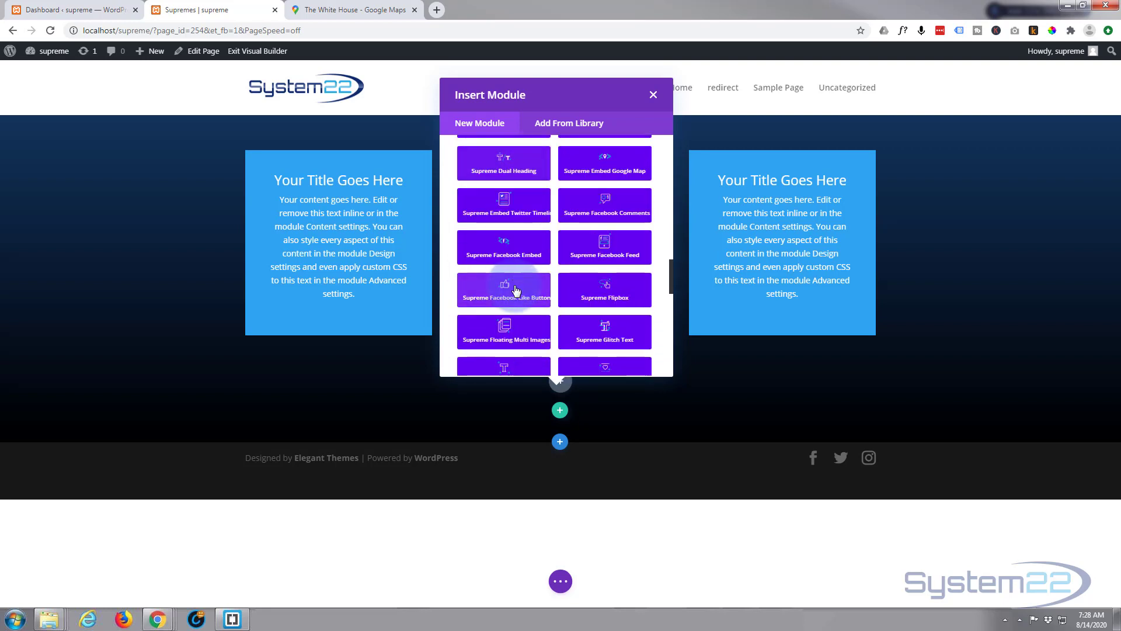
{"action": "scroll", "coordinate": [535, 304], "scroll_direction": "down", "scroll_amount": 4}
{"action": "scroll", "coordinate": [536, 306], "scroll_direction": "down", "scroll_amount": 3}
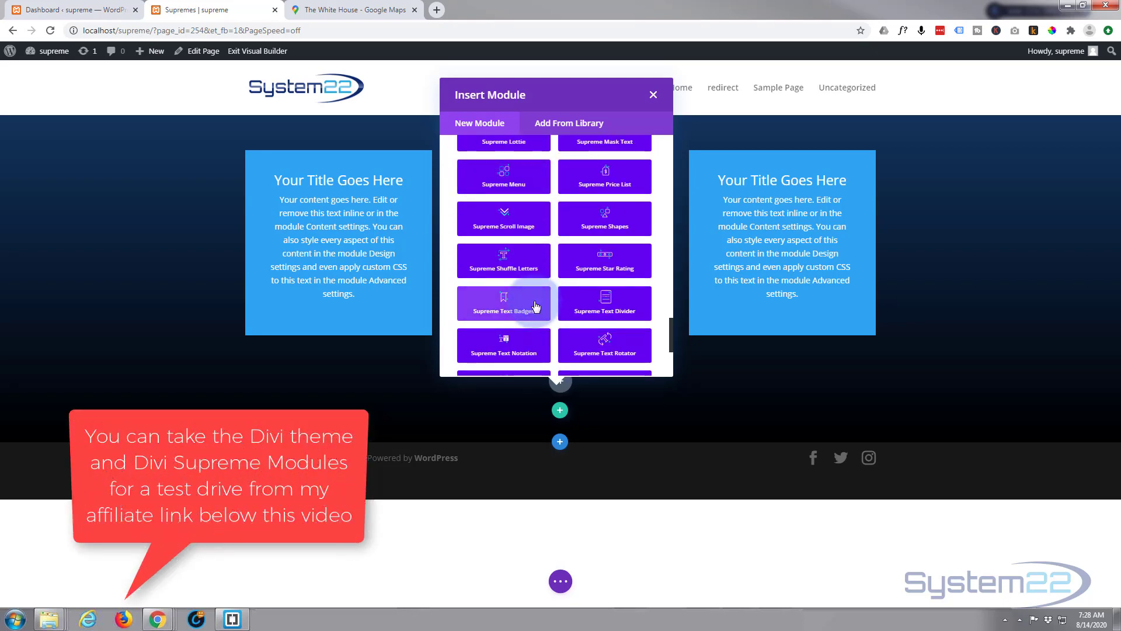
{"action": "scroll", "coordinate": [535, 307], "scroll_direction": "down", "scroll_amount": 3}
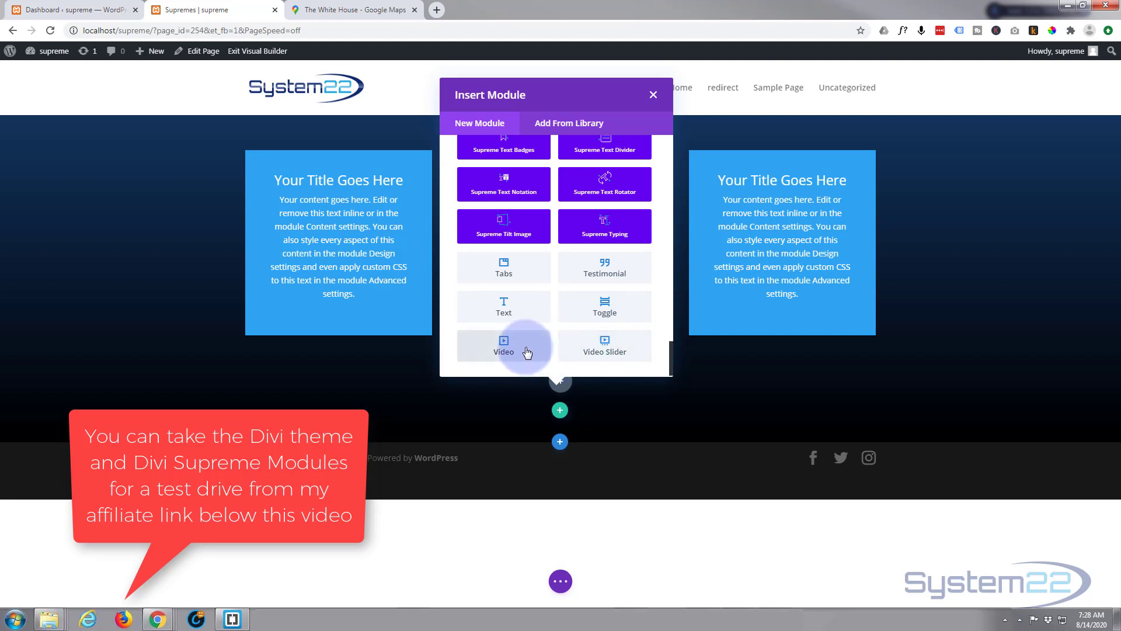
{"action": "scroll", "coordinate": [524, 343], "scroll_direction": "up", "scroll_amount": 10}
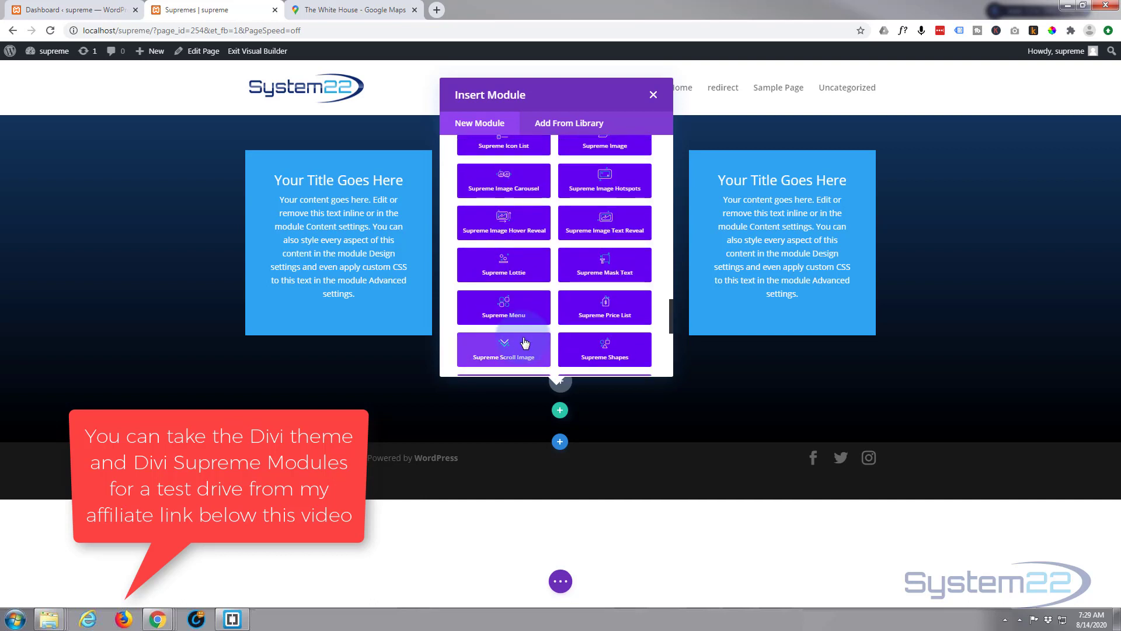
{"action": "scroll", "coordinate": [524, 342], "scroll_direction": "up", "scroll_amount": 5}
{"action": "scroll", "coordinate": [524, 343], "scroll_direction": "up", "scroll_amount": 1}
- Insert the Supreme Embed Google Map module and select its default San Francisco address
{"action": "left_click", "coordinate": [613, 241]}
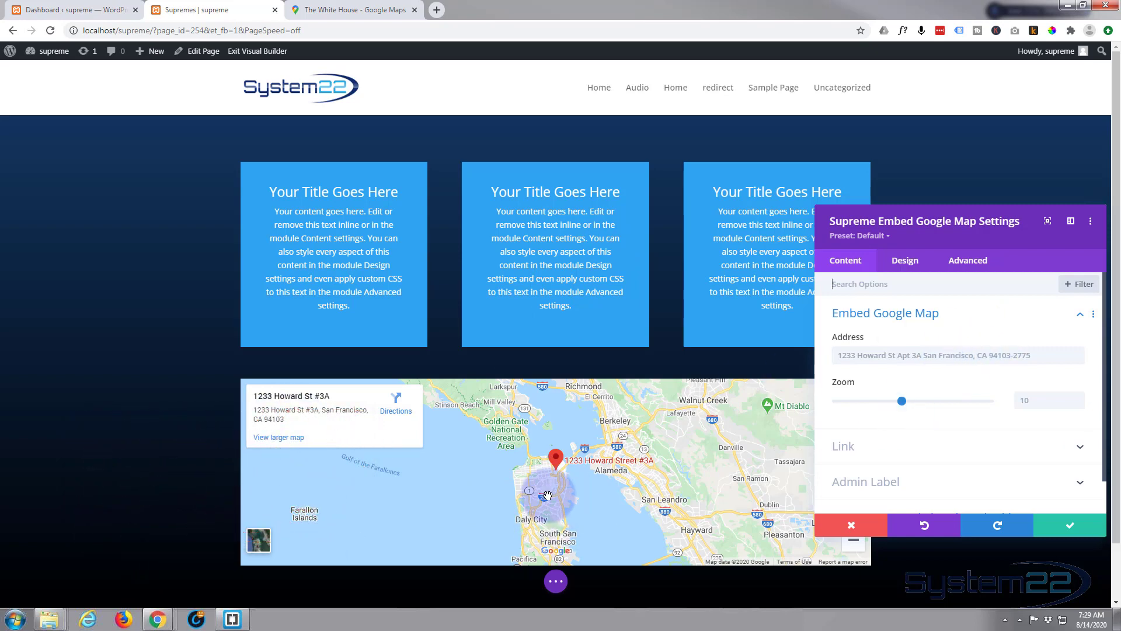
{"action": "scroll", "coordinate": [189, 334], "scroll_direction": "down", "scroll_amount": 1}
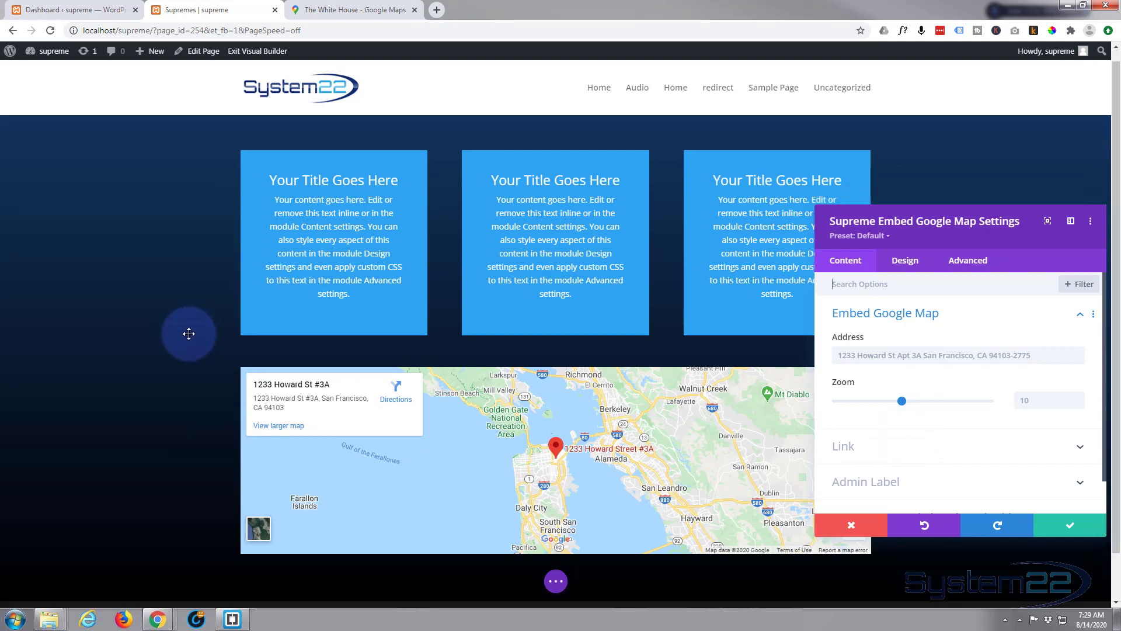
{"action": "scroll", "coordinate": [188, 334], "scroll_direction": "down", "scroll_amount": 3}
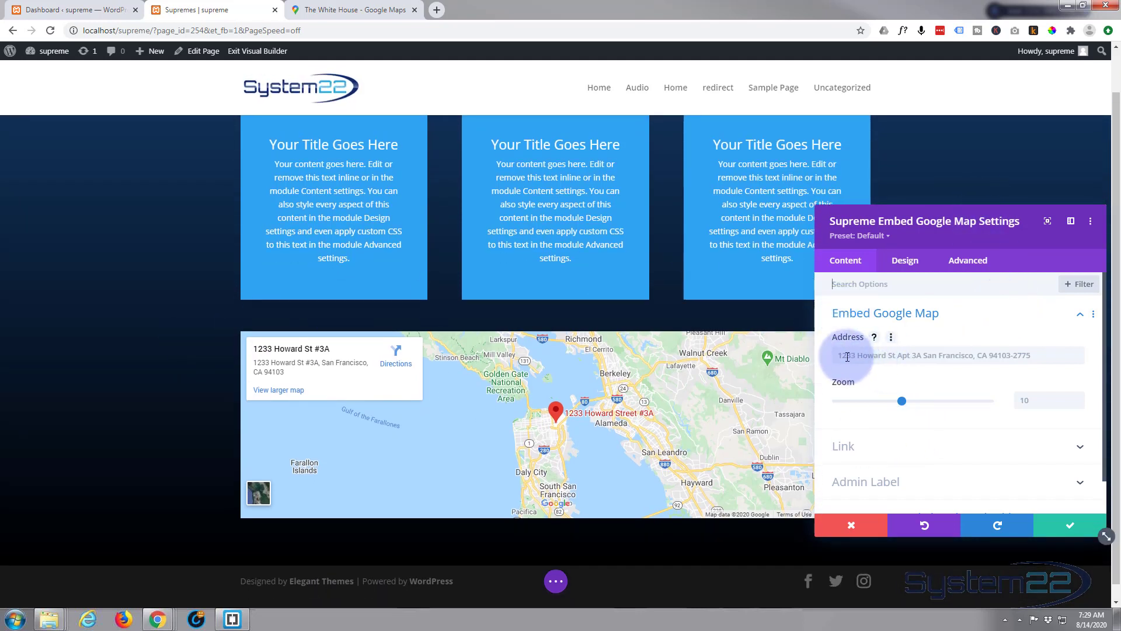
{"action": "left_click_drag", "start_coordinate": [846, 356], "coordinate": [1043, 352]}
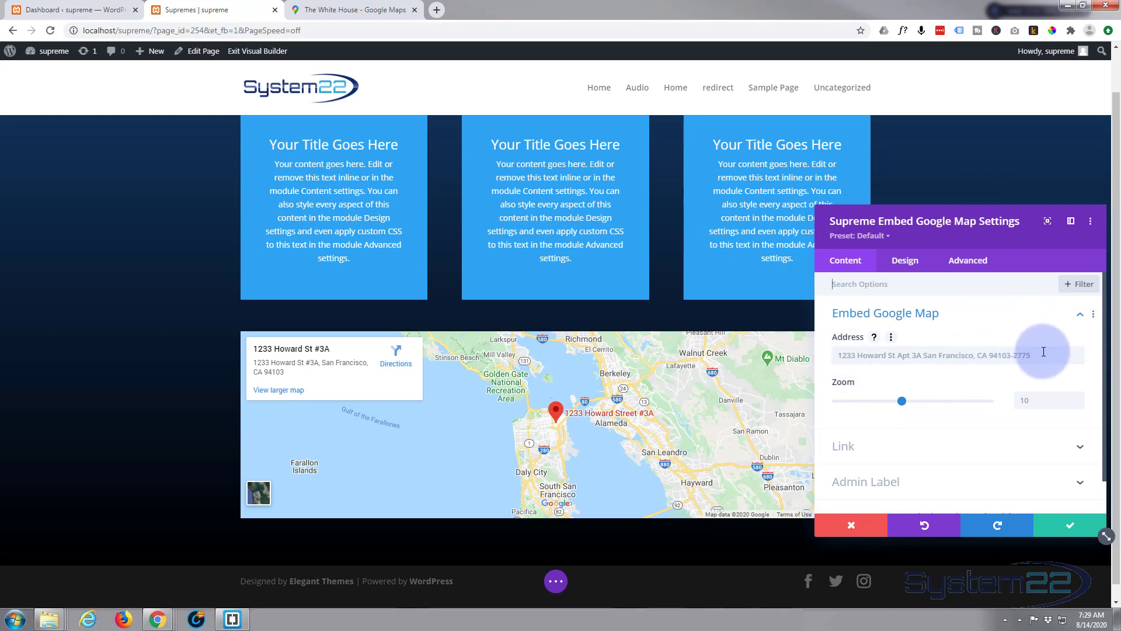
- Copy the White House street address from Google Maps and return to the Divi editor
{"action": "left_click", "coordinate": [374, 10]}
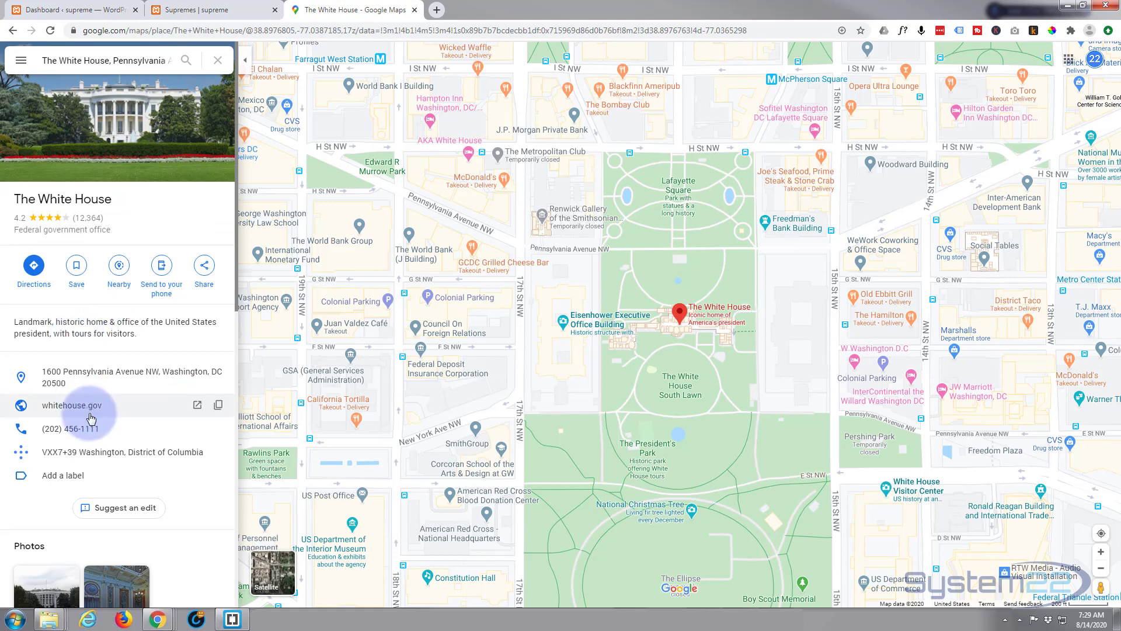
{"action": "left_click", "coordinate": [218, 376]}
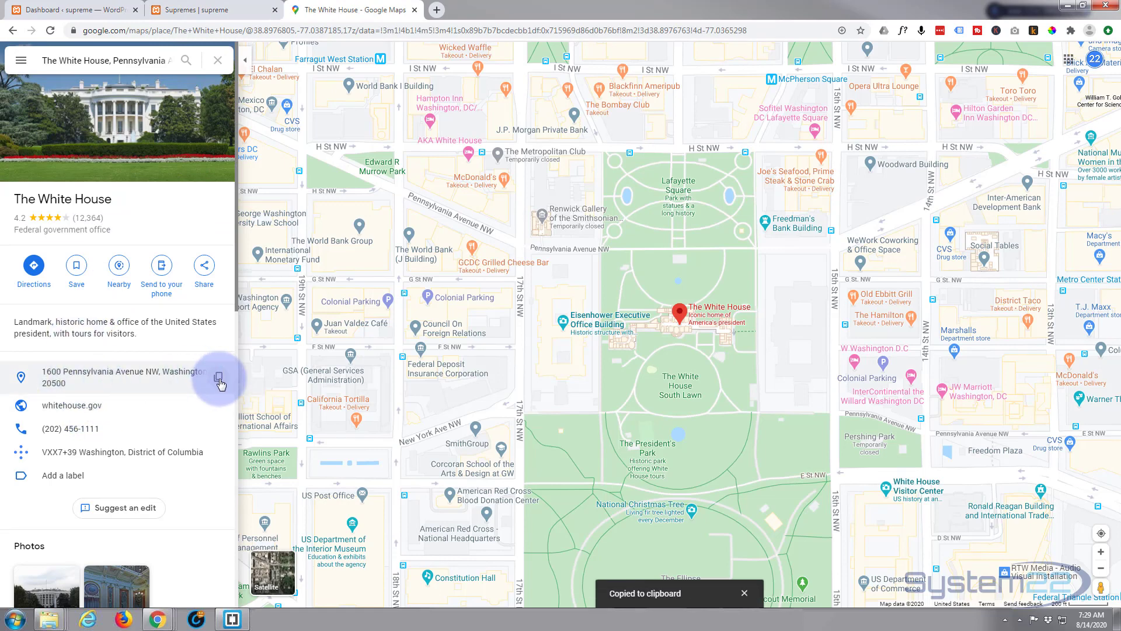
{"action": "left_click", "coordinate": [222, 14]}
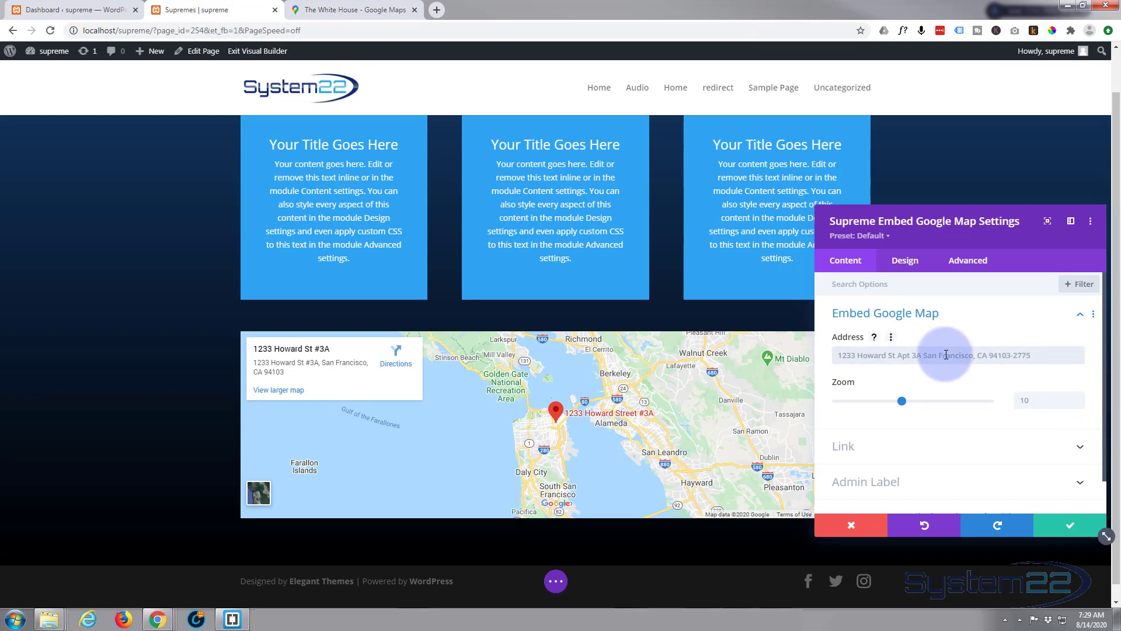
- Paste 1600 Pennsylvania Avenue NW, Washington, DC 20500 as the address and set zoom to 15
{"action": "left_click", "coordinate": [946, 355]}
{"action": "key", "text": "ctrl+v"}
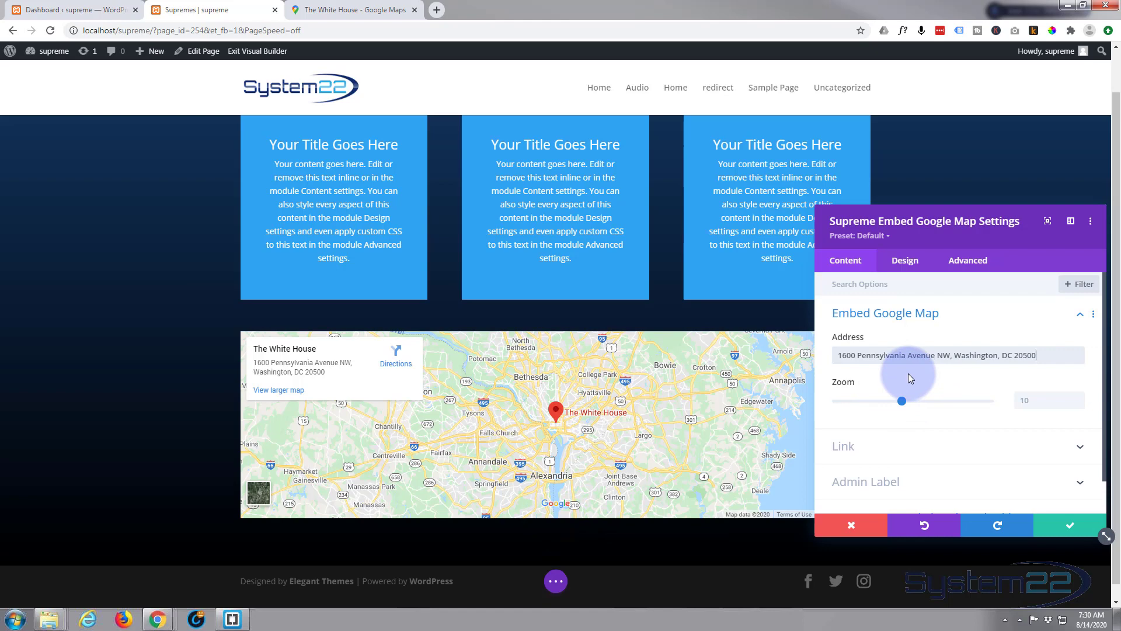
{"action": "left_click_drag", "start_coordinate": [902, 403], "coordinate": [941, 401]}
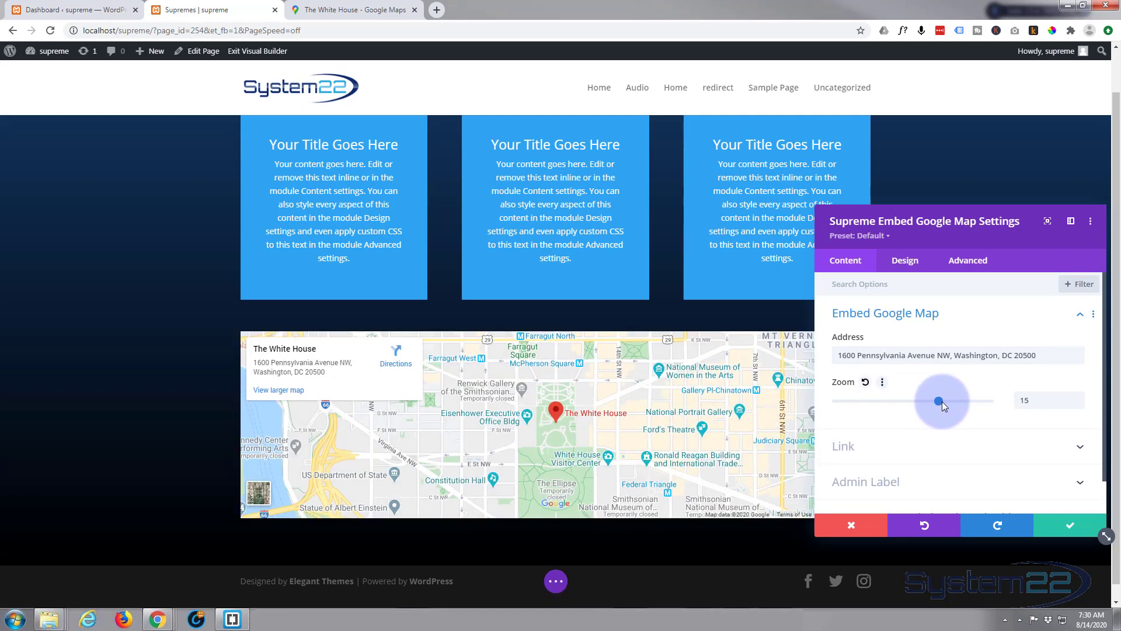
{"action": "scroll", "coordinate": [941, 401], "scroll_direction": "down", "scroll_amount": 1}
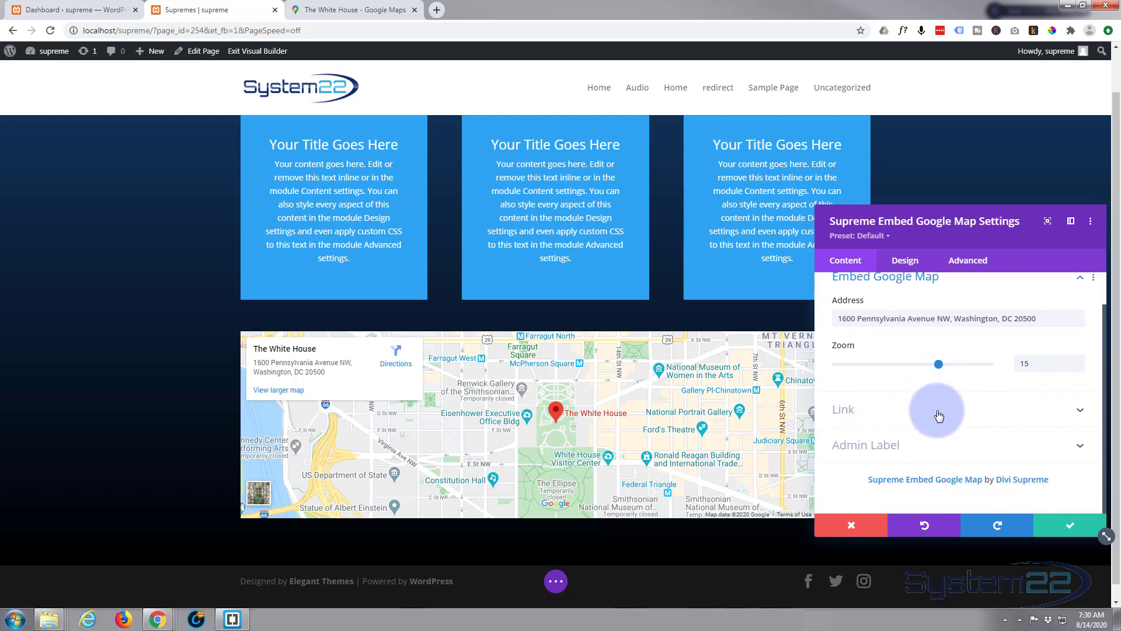
- Keep the module link target as Same Window, then switch to the map's Design options
{"action": "left_click", "coordinate": [938, 415]}
{"action": "left_click", "coordinate": [851, 354]}
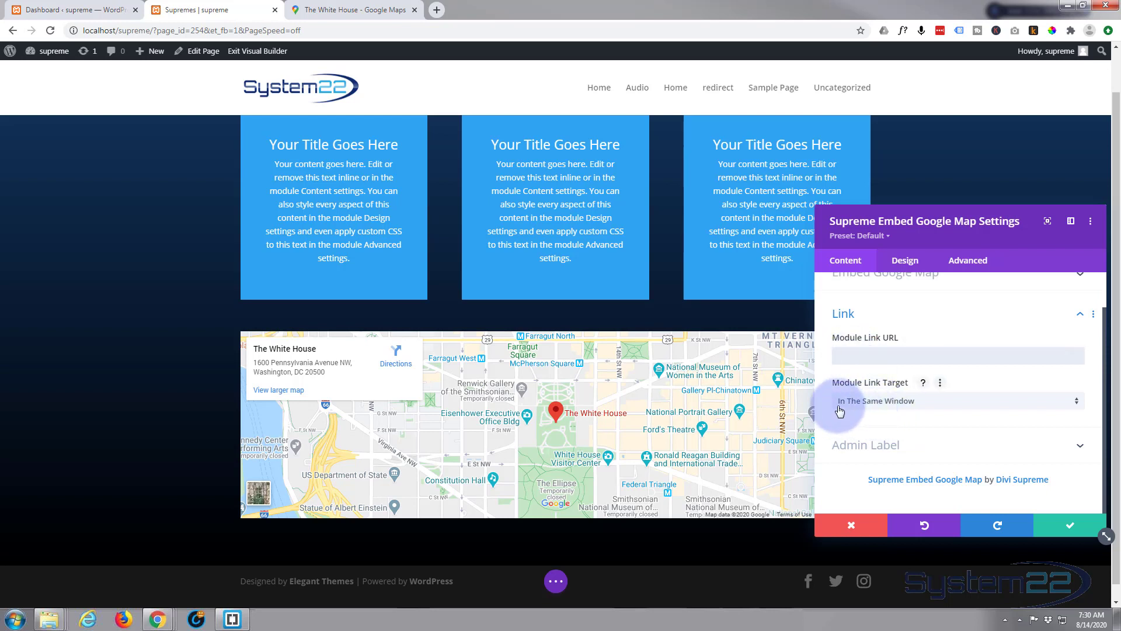
{"action": "left_click", "coordinate": [937, 402]}
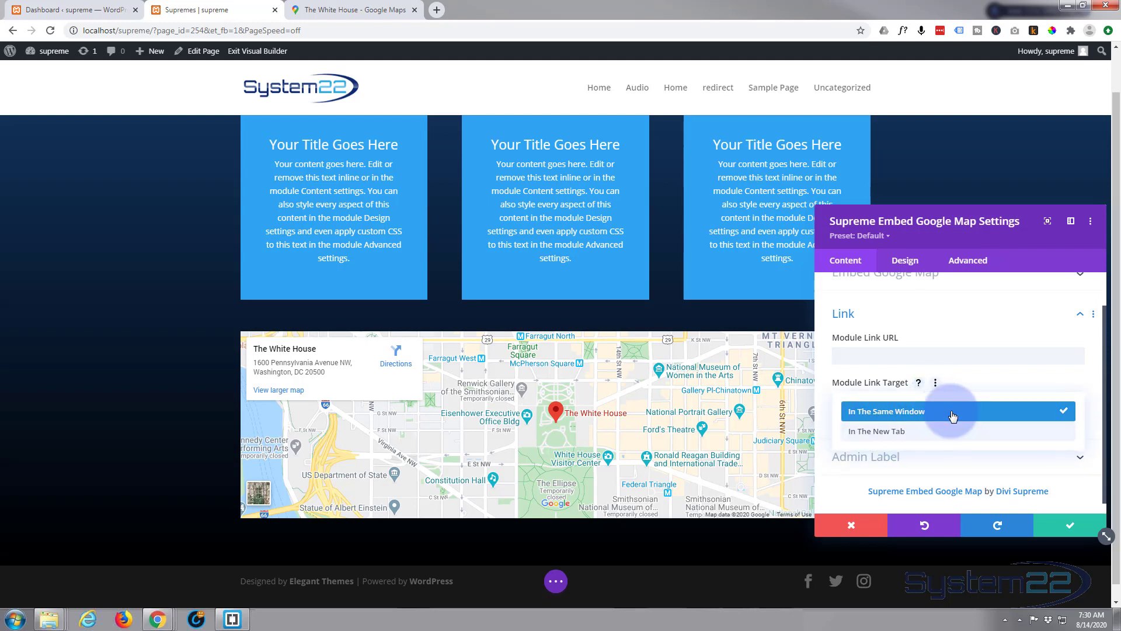
{"action": "left_click", "coordinate": [953, 415]}
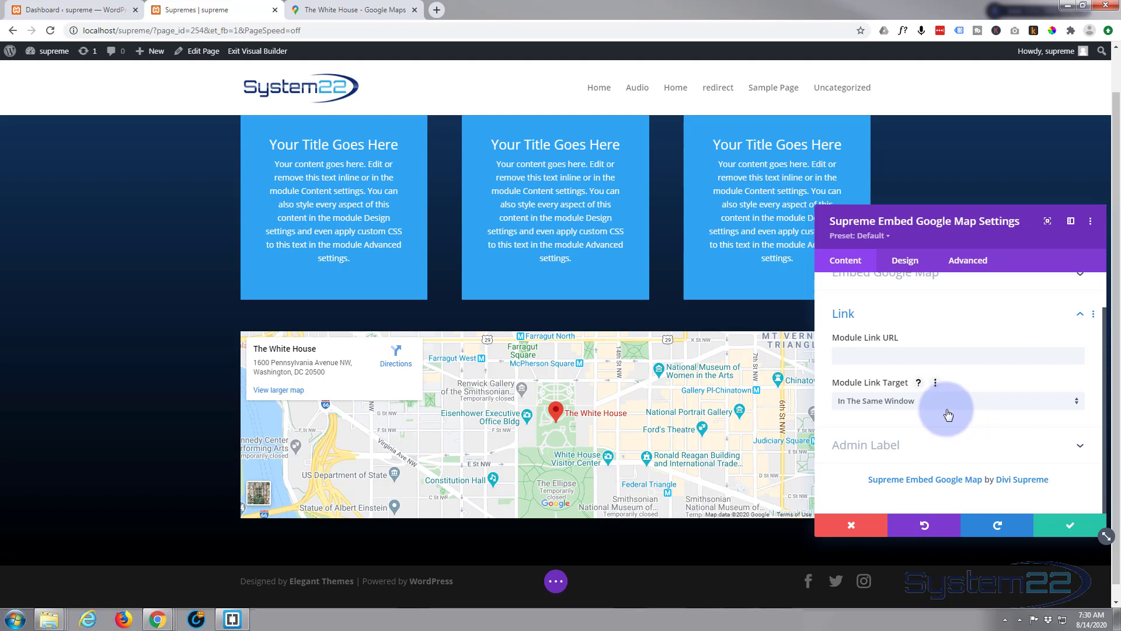
{"action": "left_click", "coordinate": [910, 265]}
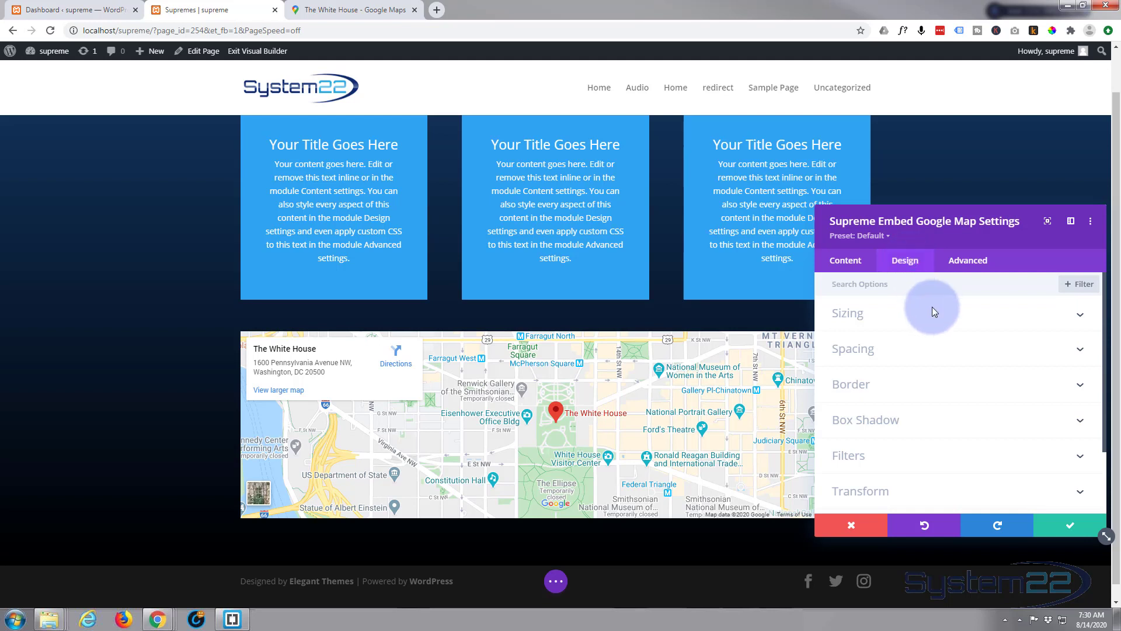
- Give the map module 100% width with right module alignment in Sizing
{"action": "left_click", "coordinate": [1080, 318]}
{"action": "left_click", "coordinate": [988, 355]}
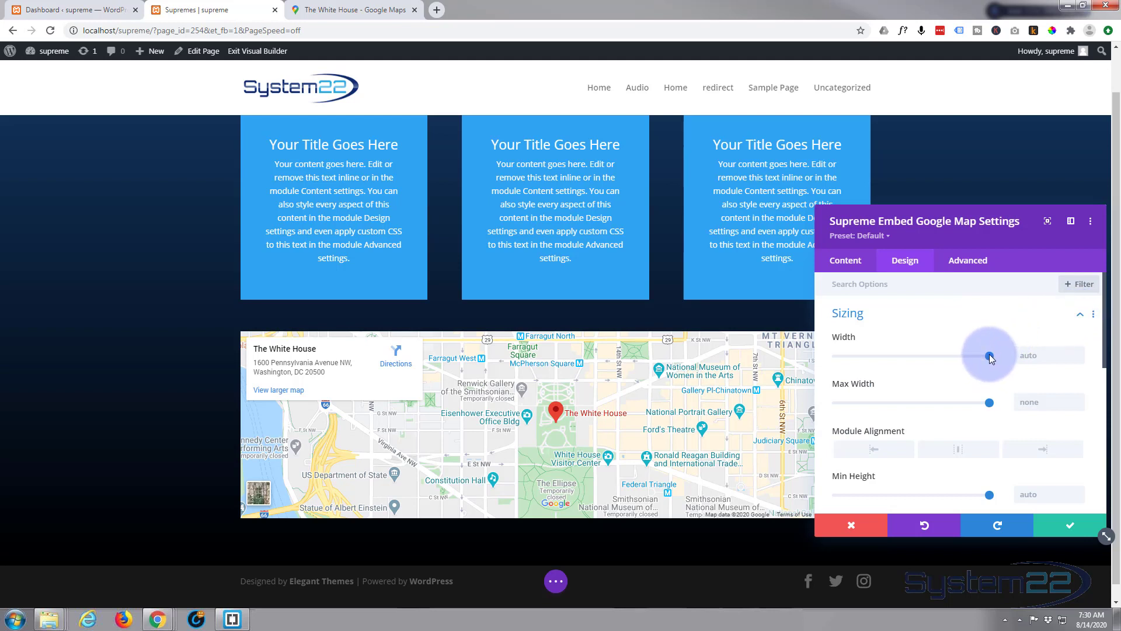
{"action": "left_click_drag", "start_coordinate": [989, 354], "coordinate": [916, 356]}
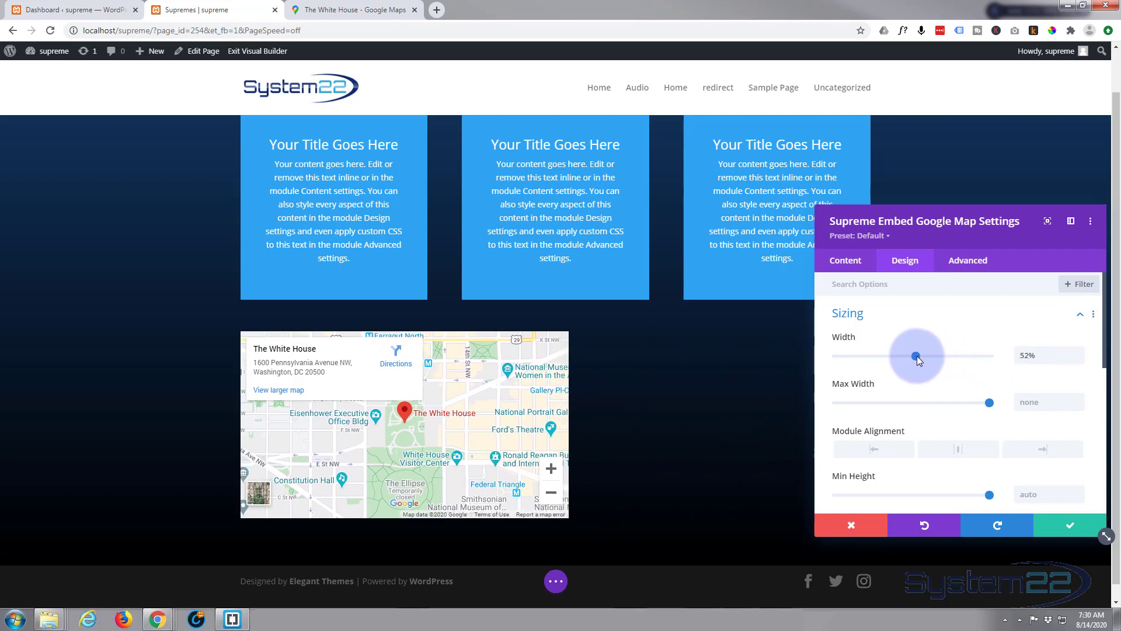
{"action": "left_click", "coordinate": [943, 450]}
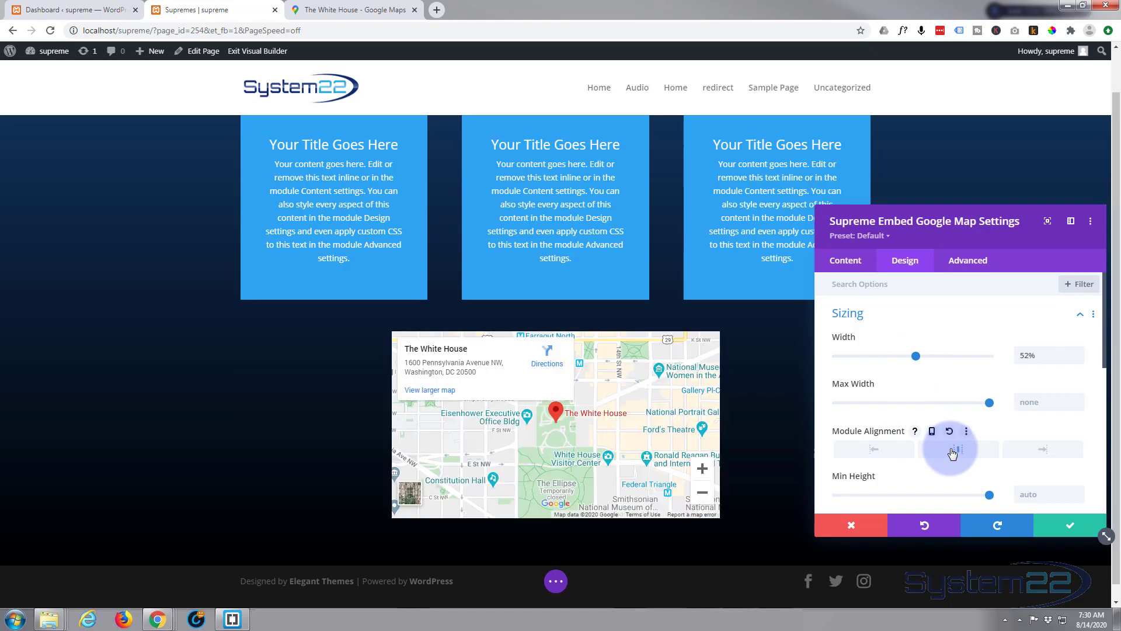
{"action": "left_click", "coordinate": [1043, 450]}
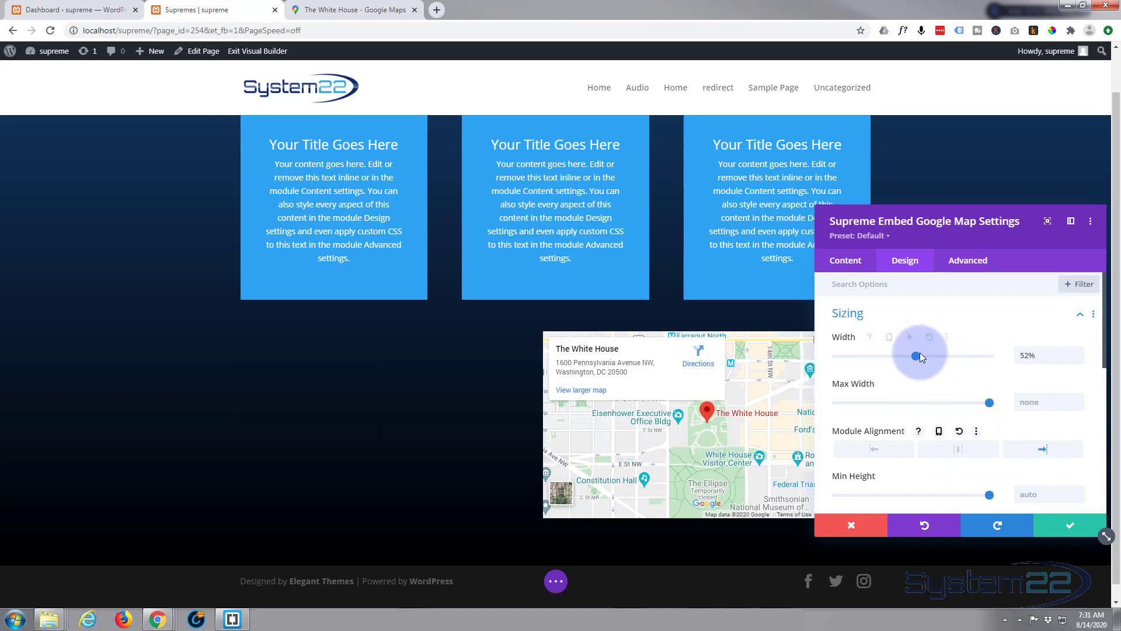
{"action": "left_click_drag", "start_coordinate": [919, 355], "coordinate": [993, 357]}
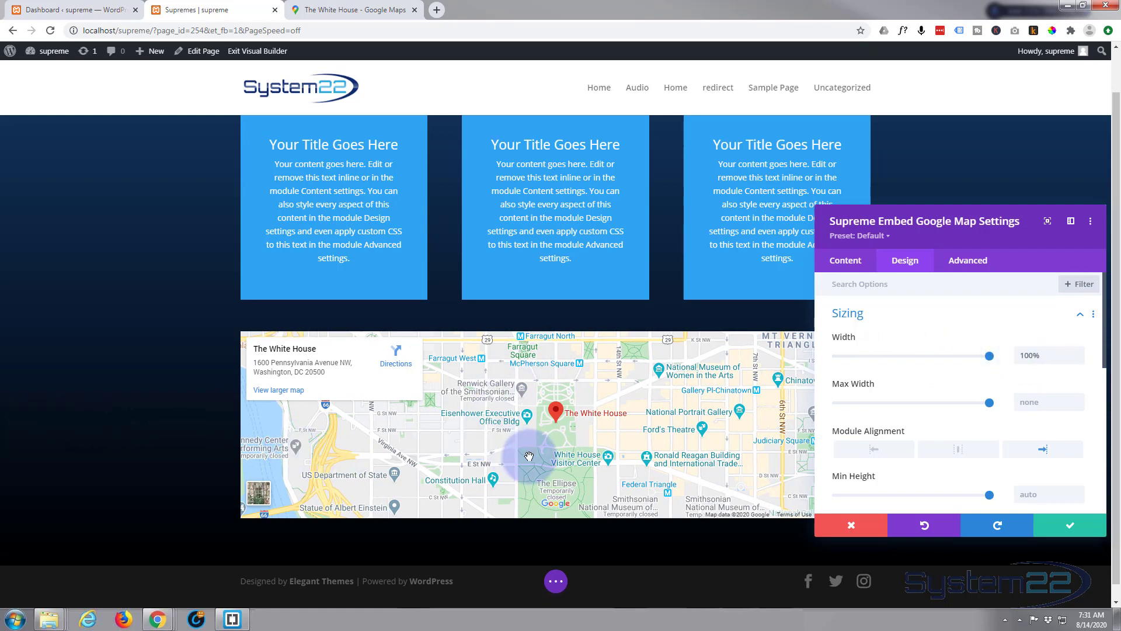
{"action": "scroll", "coordinate": [525, 457], "scroll_direction": "down", "scroll_amount": 1}
{"action": "scroll", "coordinate": [525, 456], "scroll_direction": "up", "scroll_amount": 1}
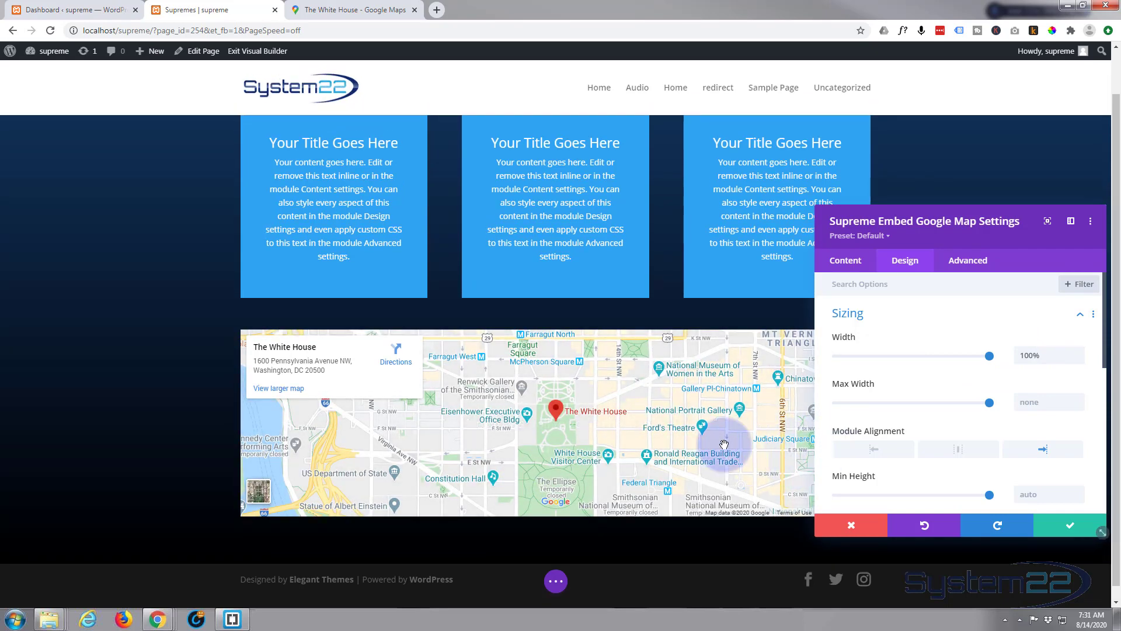
- Save the map module, then set its row's Width and Max Width to 100% and save
{"action": "left_click", "coordinate": [1073, 528]}
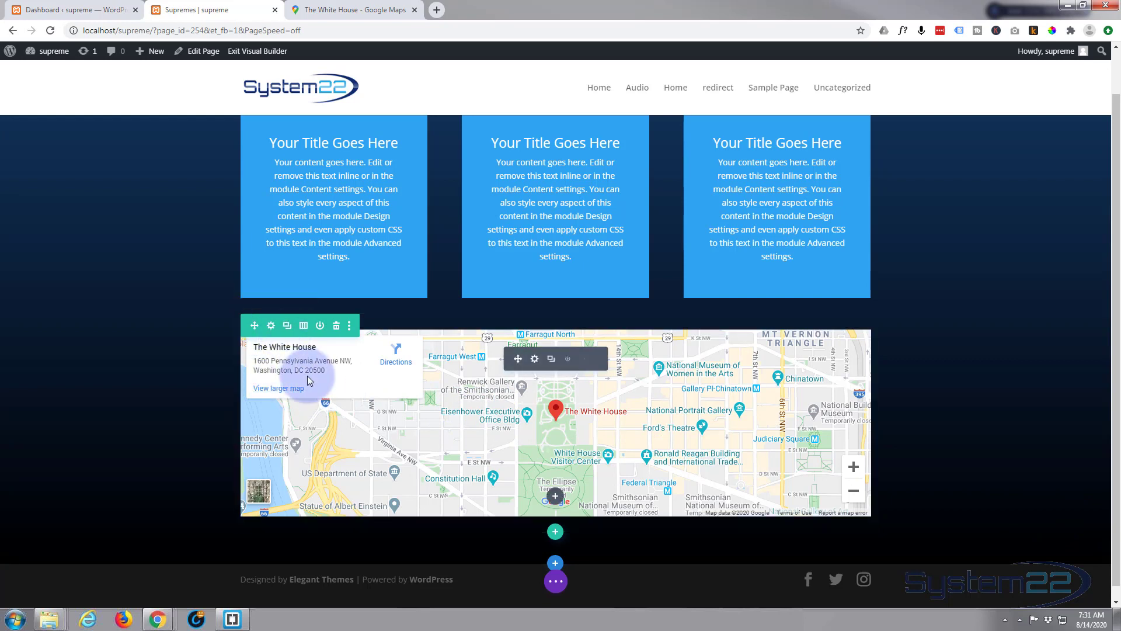
{"action": "left_click", "coordinate": [271, 325]}
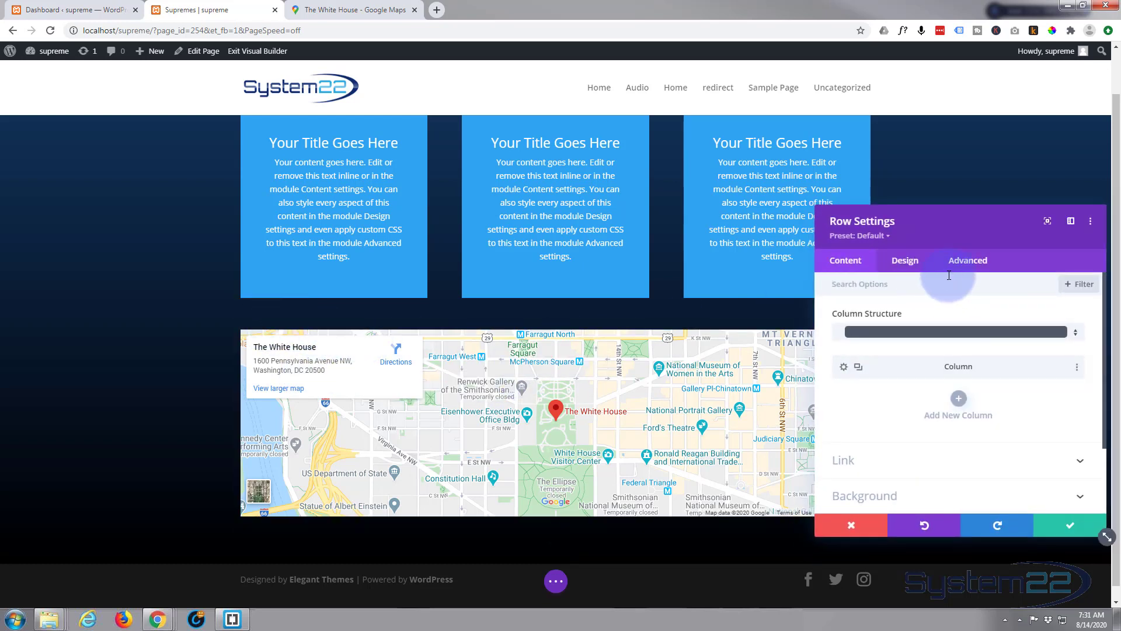
{"action": "left_click", "coordinate": [908, 262]}
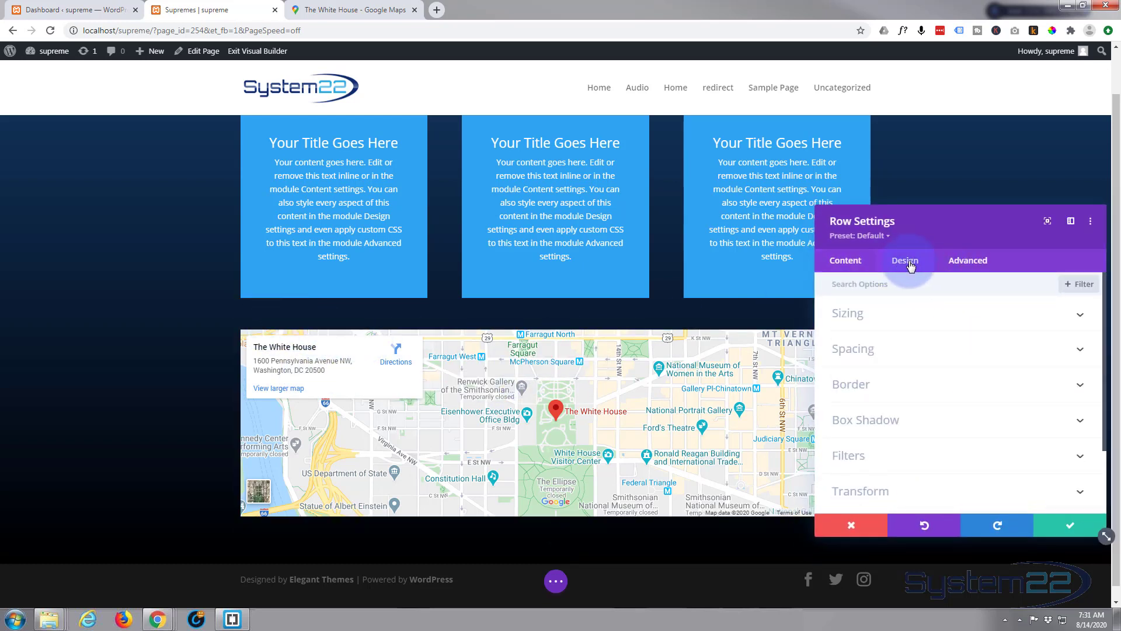
{"action": "left_click", "coordinate": [954, 315]}
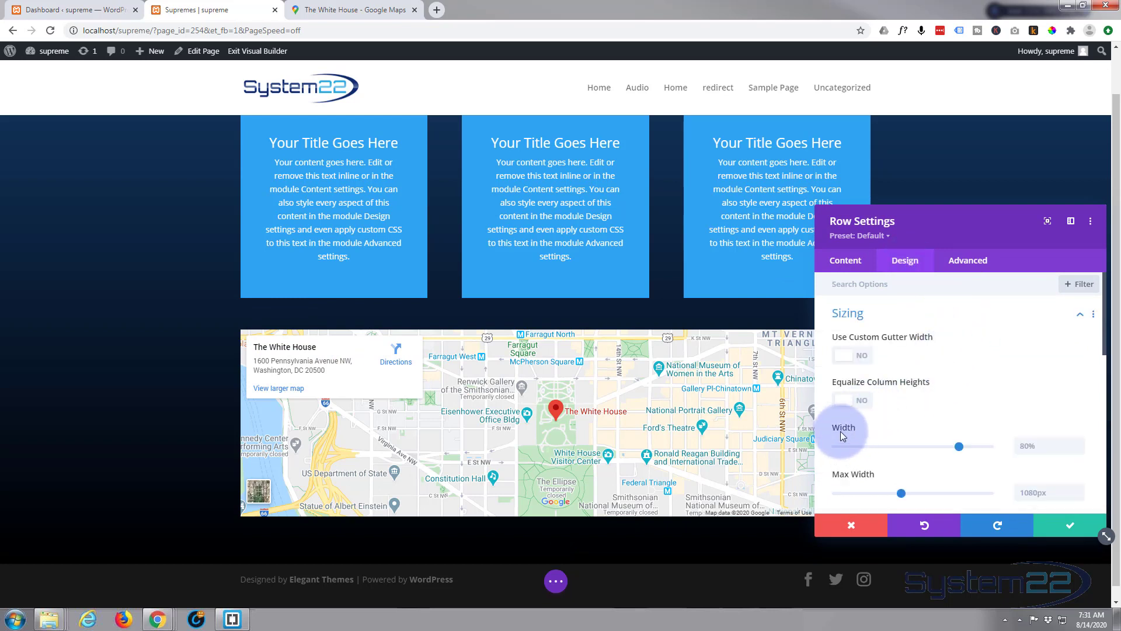
{"action": "left_click_drag", "start_coordinate": [958, 446], "coordinate": [1016, 445]}
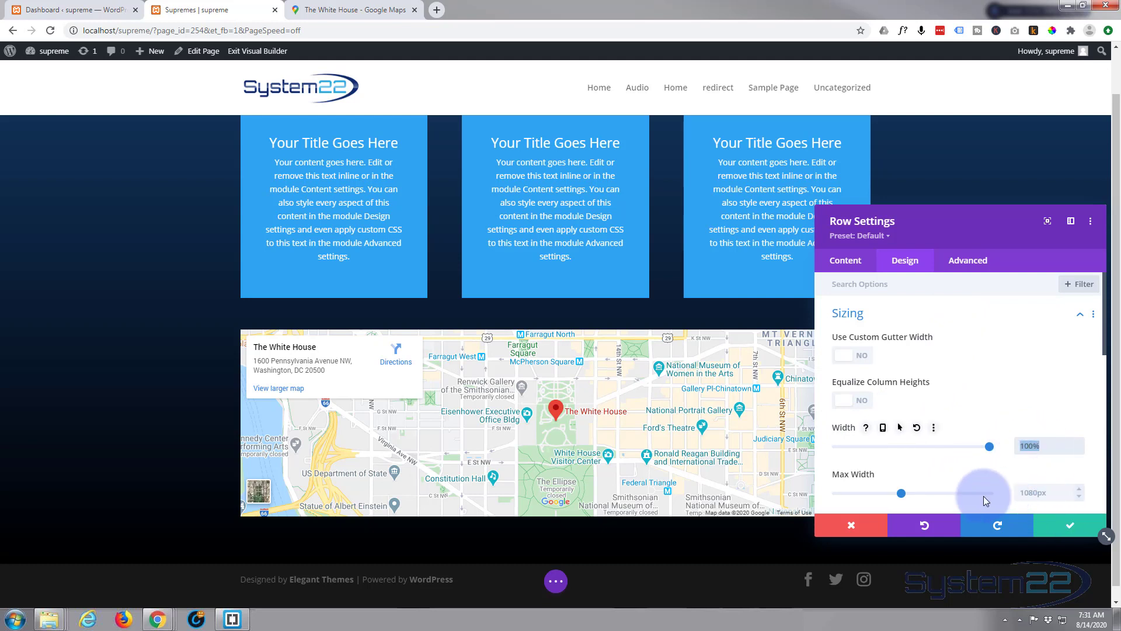
{"action": "double_click", "coordinate": [1029, 492]}
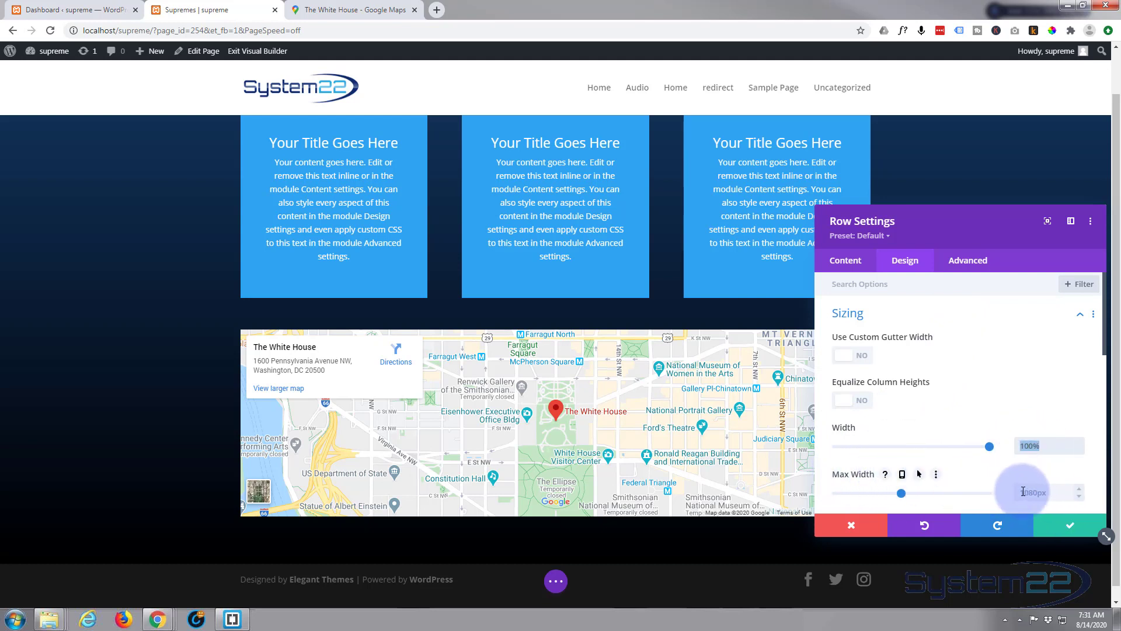
{"action": "type", "text": "100%"}
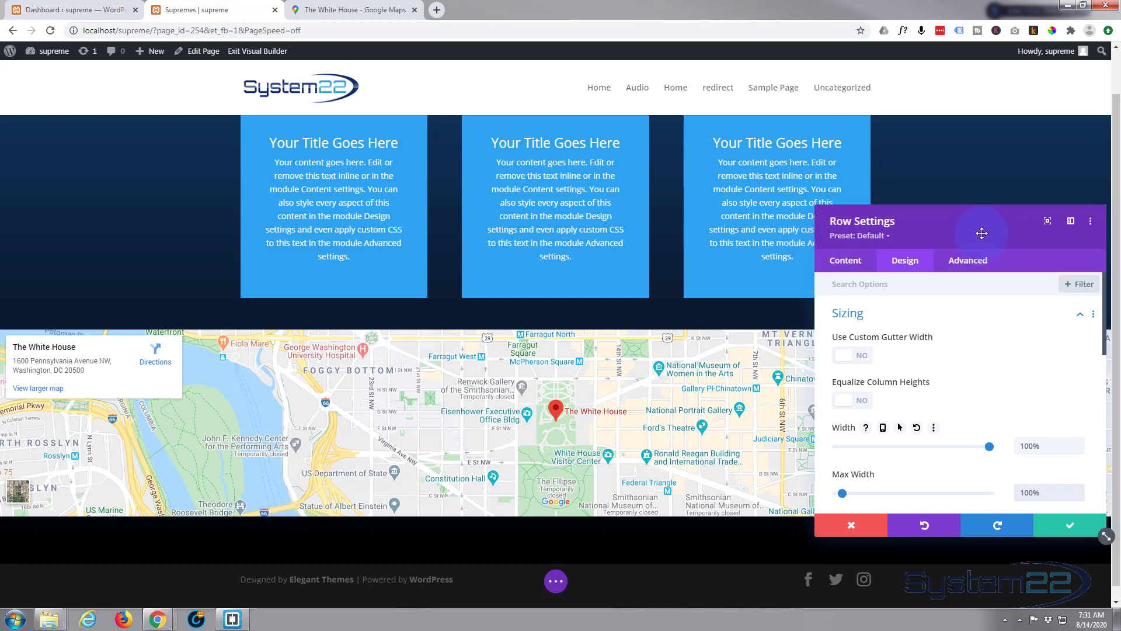
{"action": "left_click_drag", "start_coordinate": [984, 229], "coordinate": [989, 135]}
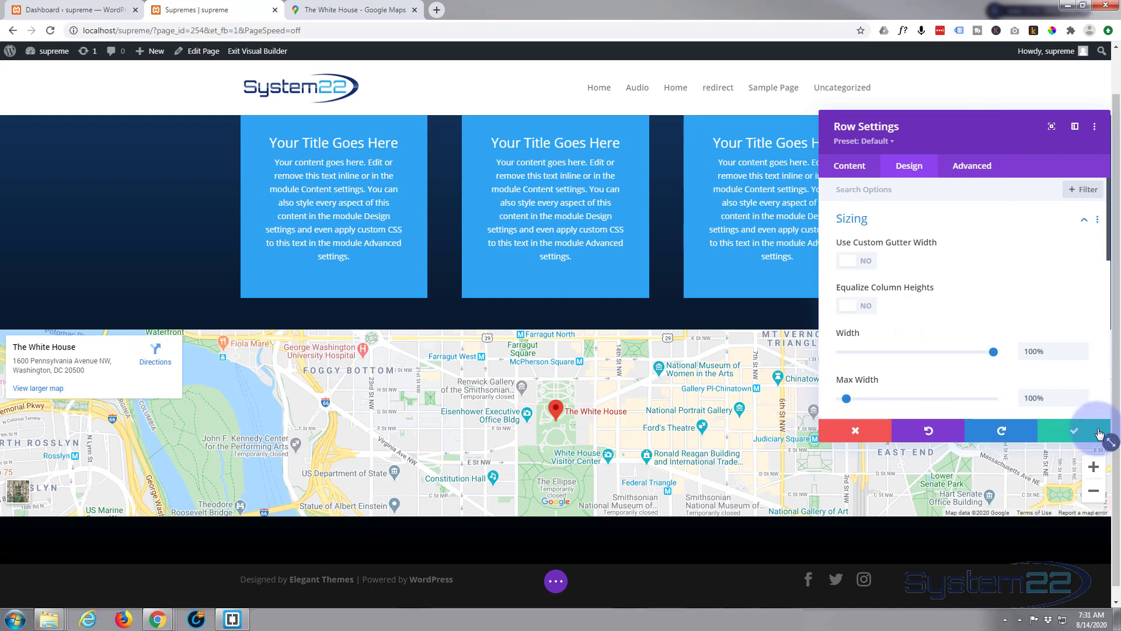
{"action": "left_click", "coordinate": [1078, 432]}
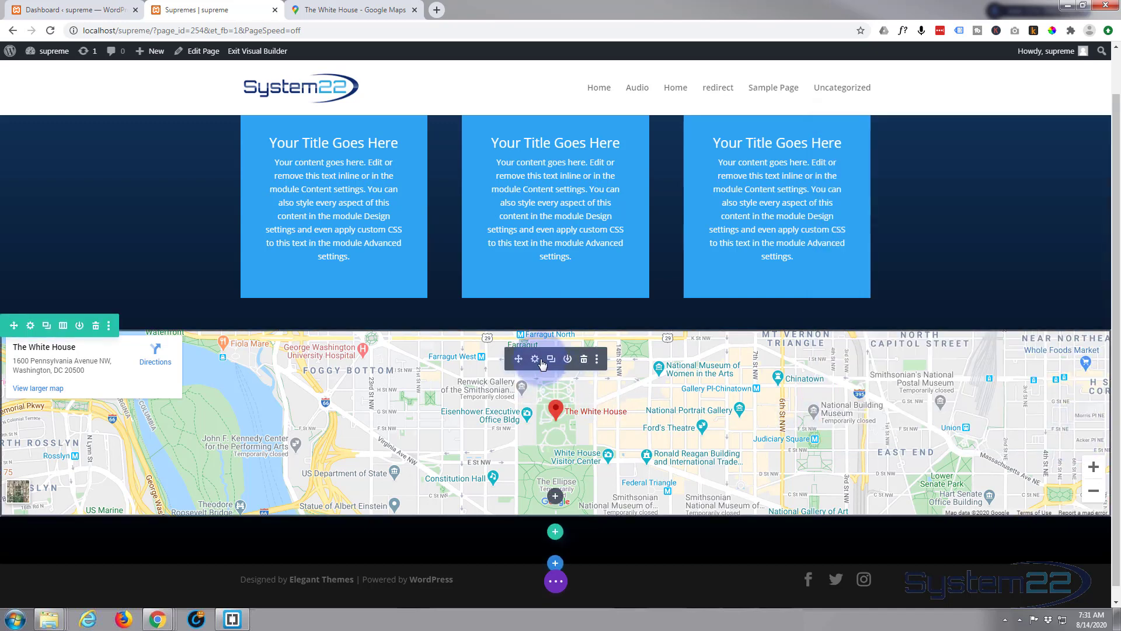
- Reopen the map module's Design > Sizing settings and increase its Height
{"action": "left_click", "coordinate": [534, 360]}
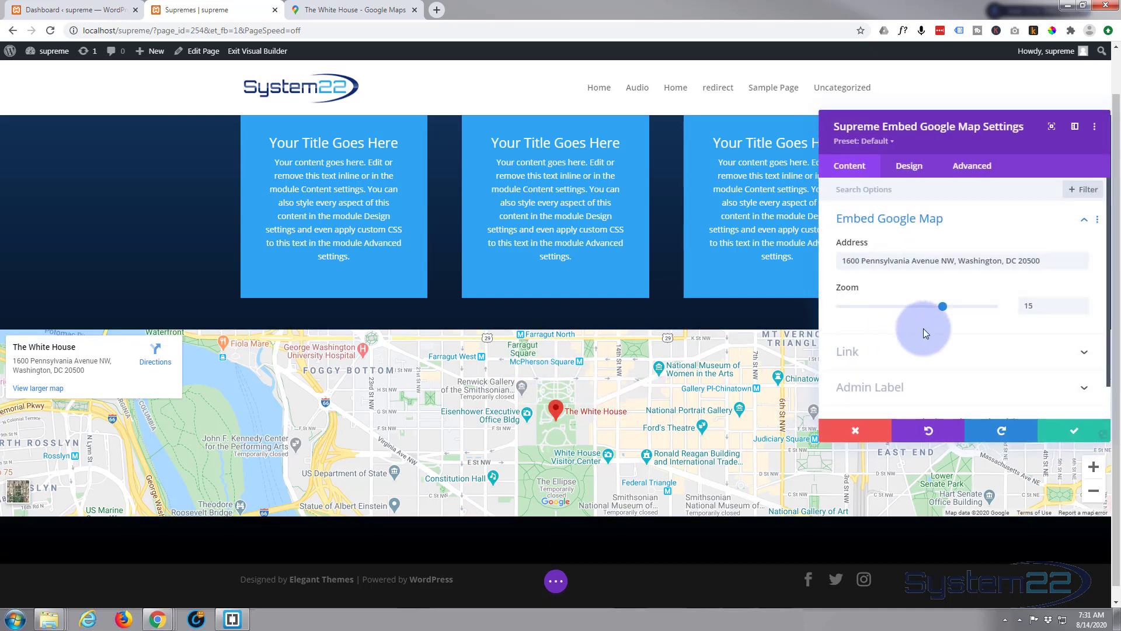
{"action": "left_click", "coordinate": [912, 166]}
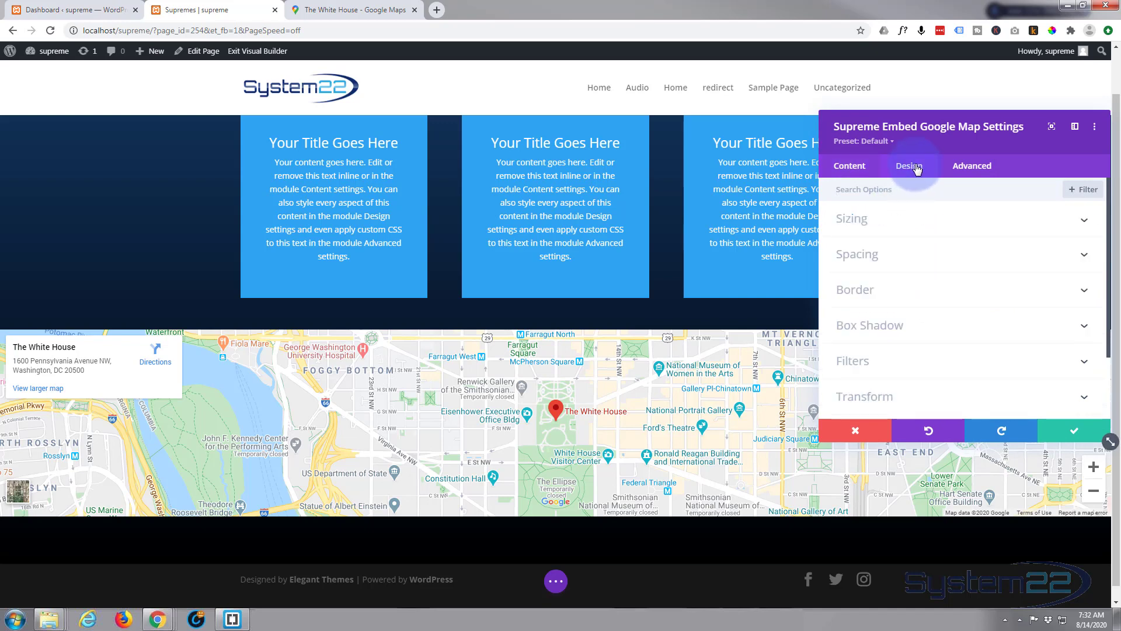
{"action": "left_click", "coordinate": [967, 220]}
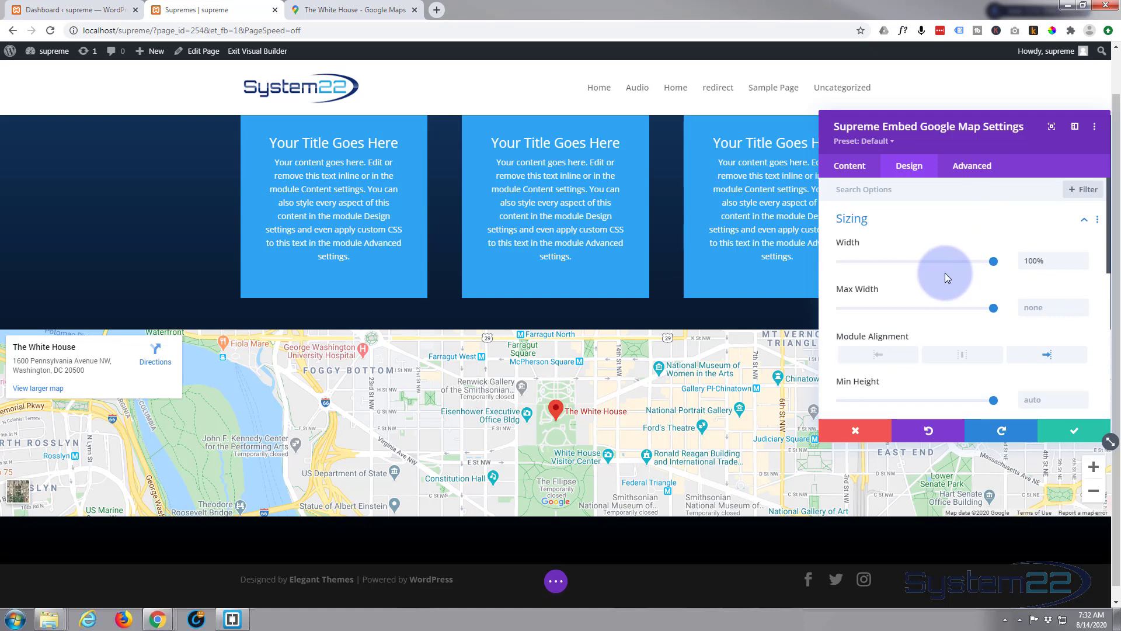
{"action": "scroll", "coordinate": [944, 272], "scroll_direction": "down", "scroll_amount": 2}
{"action": "scroll", "coordinate": [945, 273], "scroll_direction": "down", "scroll_amount": 1}
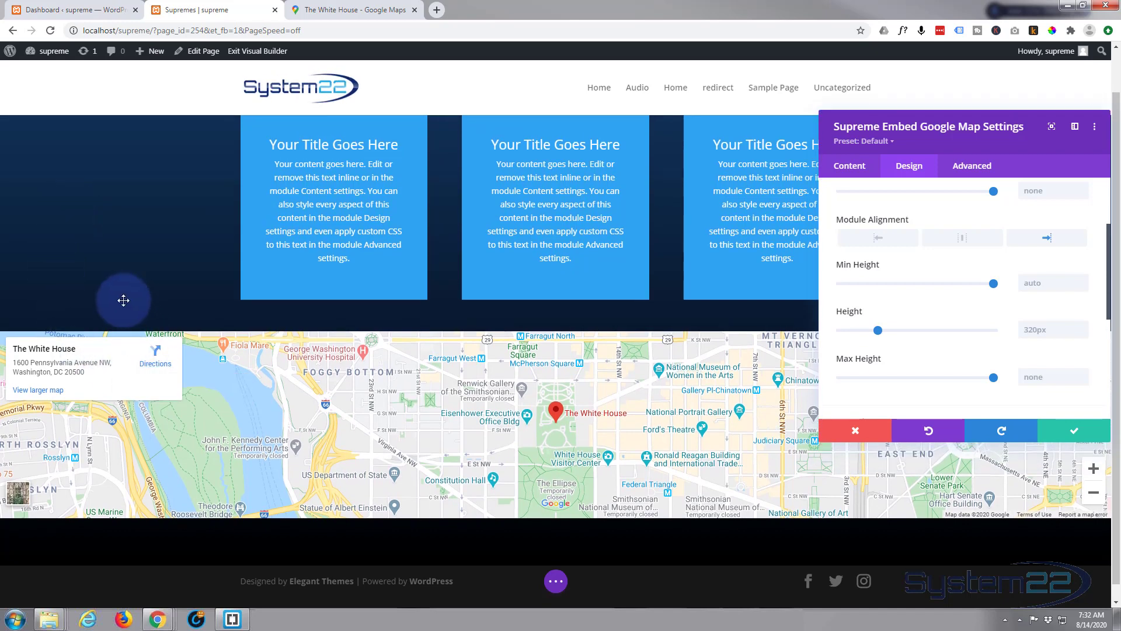
{"action": "mouse_move", "coordinate": [873, 269]}
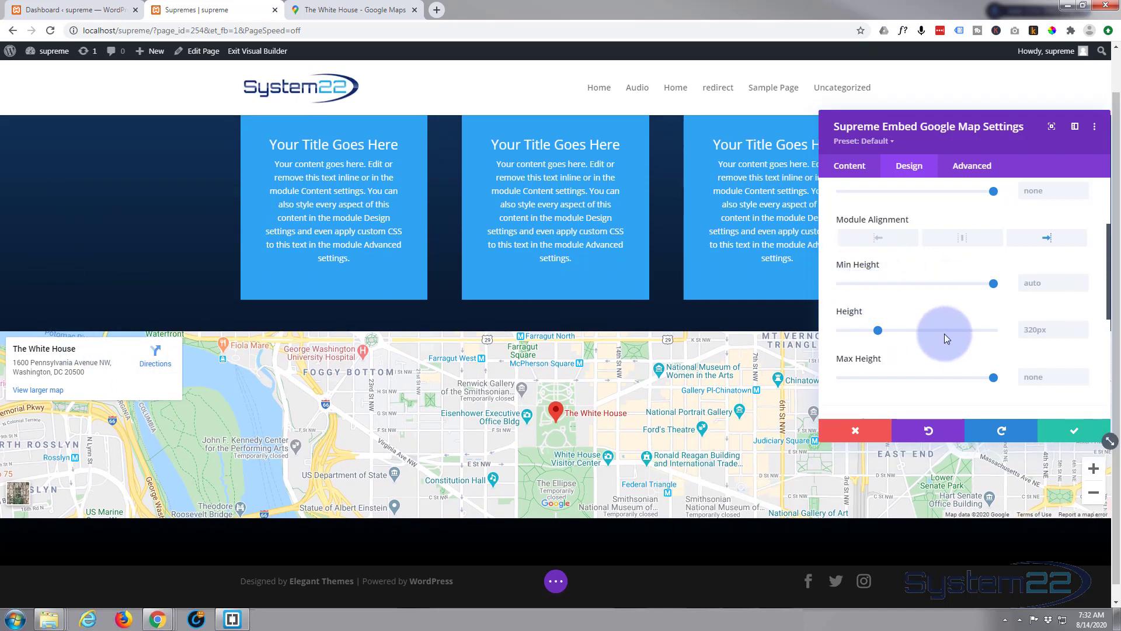
{"action": "left_click_drag", "start_coordinate": [875, 329], "coordinate": [926, 329]}
{"action": "scroll", "coordinate": [83, 205], "scroll_direction": "down", "scroll_amount": 3}
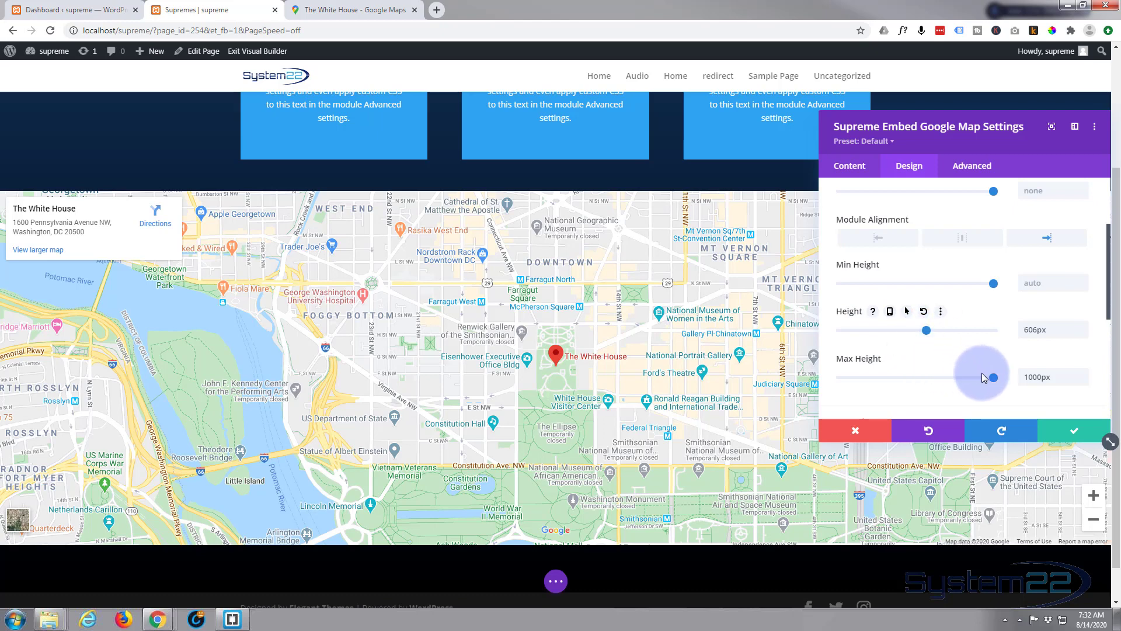
- Bring the map Height down to exactly 600px and enter 600px as Max Height
{"action": "left_click_drag", "start_coordinate": [991, 377], "coordinate": [931, 380]}
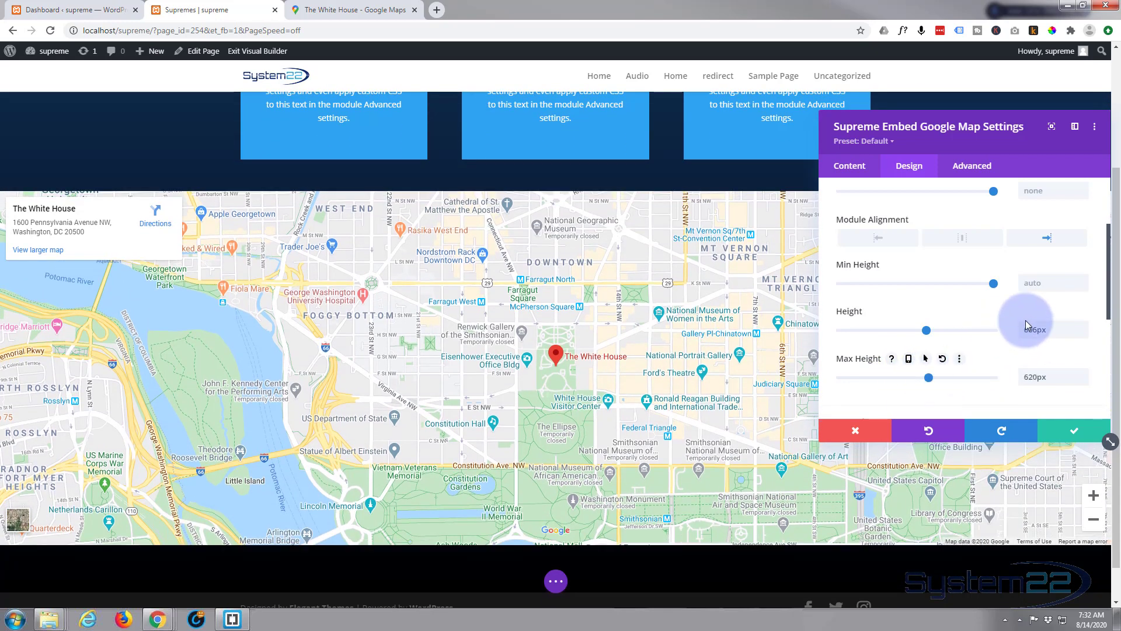
{"action": "left_click", "coordinate": [1084, 334]}
{"action": "left_click", "coordinate": [1084, 334]}
{"action": "left_click", "coordinate": [1084, 334]}
{"action": "left_click", "coordinate": [1084, 333]}
{"action": "left_click", "coordinate": [1084, 333]}
{"action": "left_click", "coordinate": [1084, 334]}
{"action": "double_click", "coordinate": [1048, 376]}
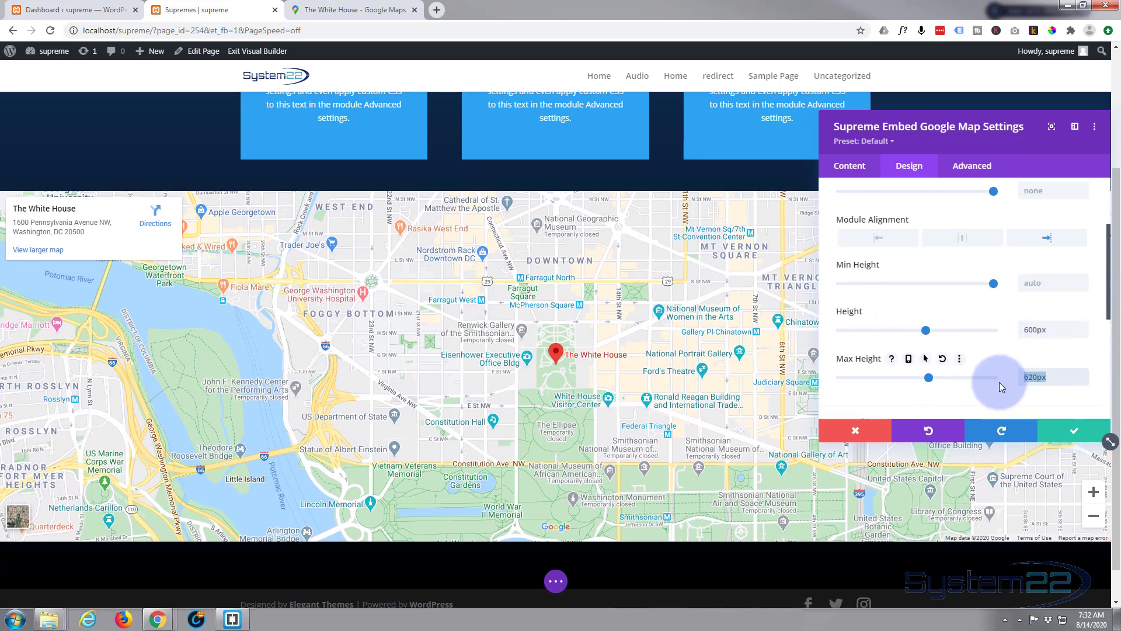
{"action": "type", "text": "600px"}
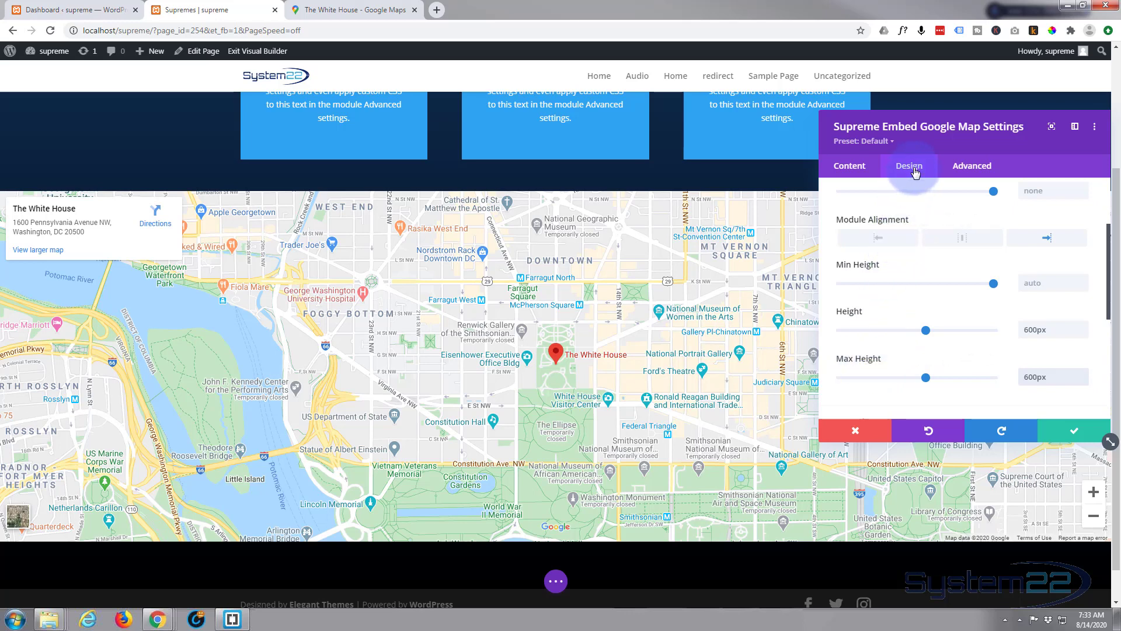
- Enable hover options for Sepia and set the desktop Sepia filter to 100%
{"action": "scroll", "coordinate": [933, 270], "scroll_direction": "down", "scroll_amount": 2}
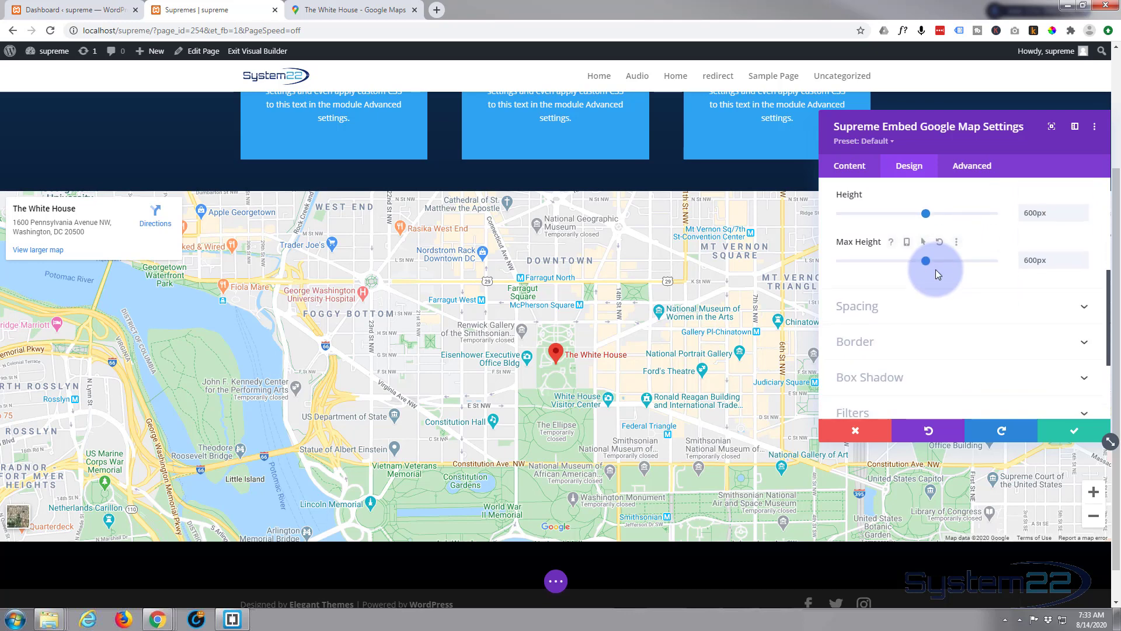
{"action": "scroll", "coordinate": [937, 267], "scroll_direction": "down", "scroll_amount": 1}
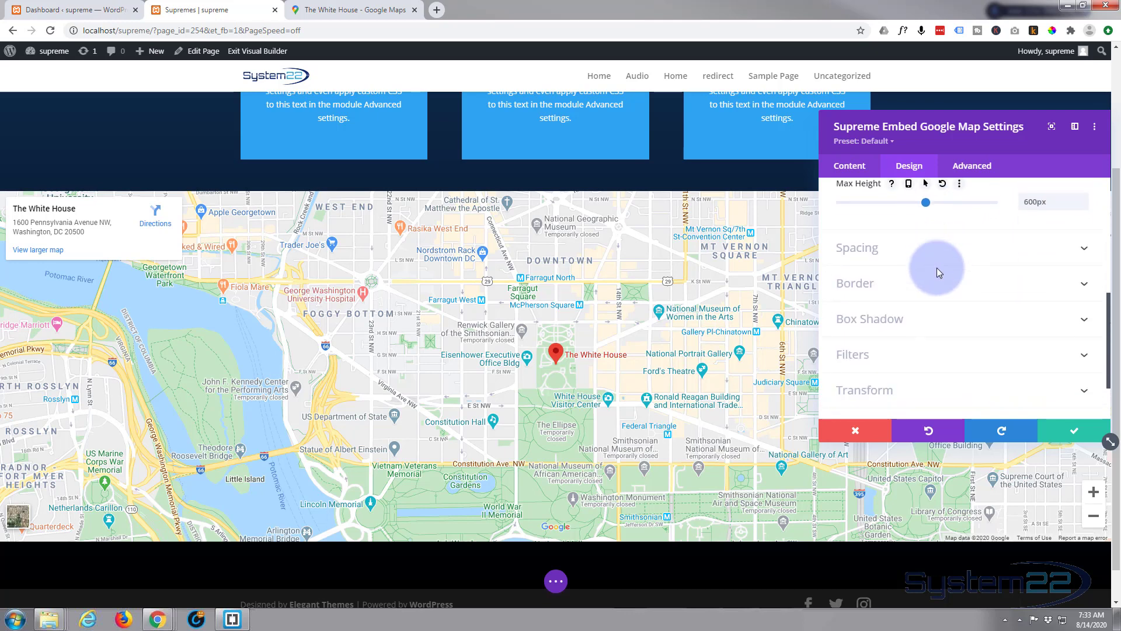
{"action": "scroll", "coordinate": [937, 268], "scroll_direction": "down", "scroll_amount": 1}
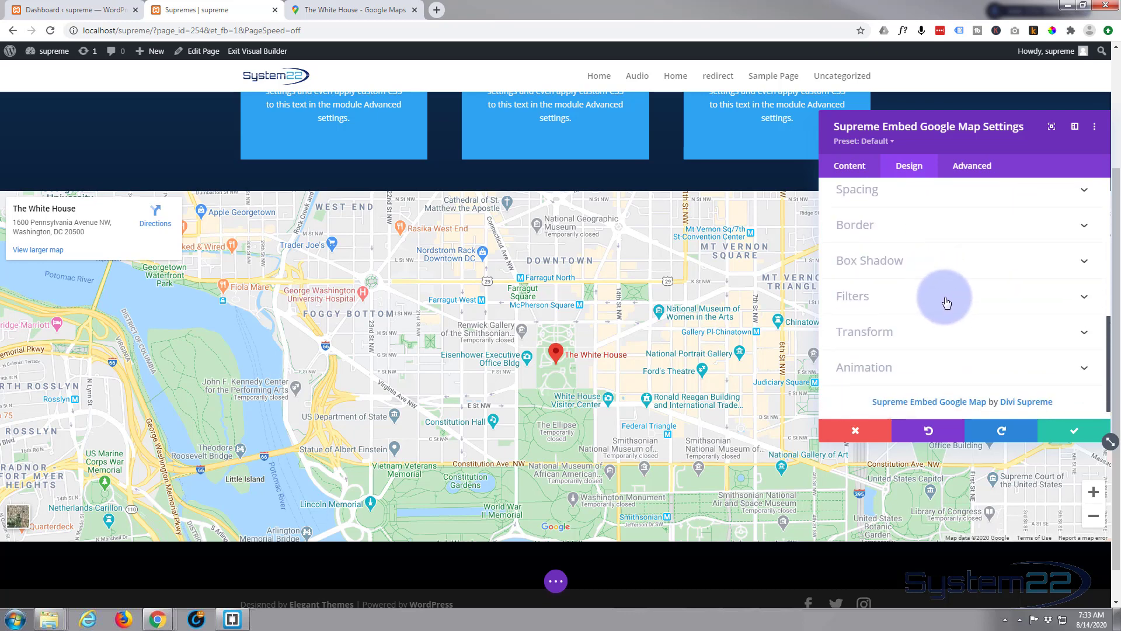
{"action": "left_click", "coordinate": [944, 296]}
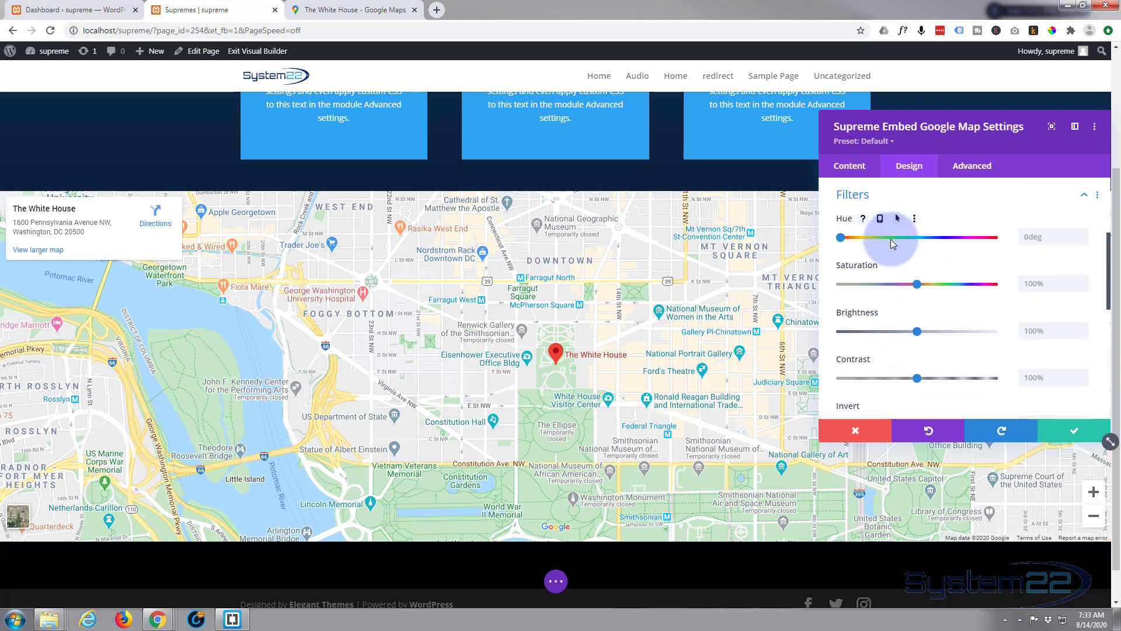
{"action": "scroll", "coordinate": [889, 302], "scroll_direction": "down", "scroll_amount": 2}
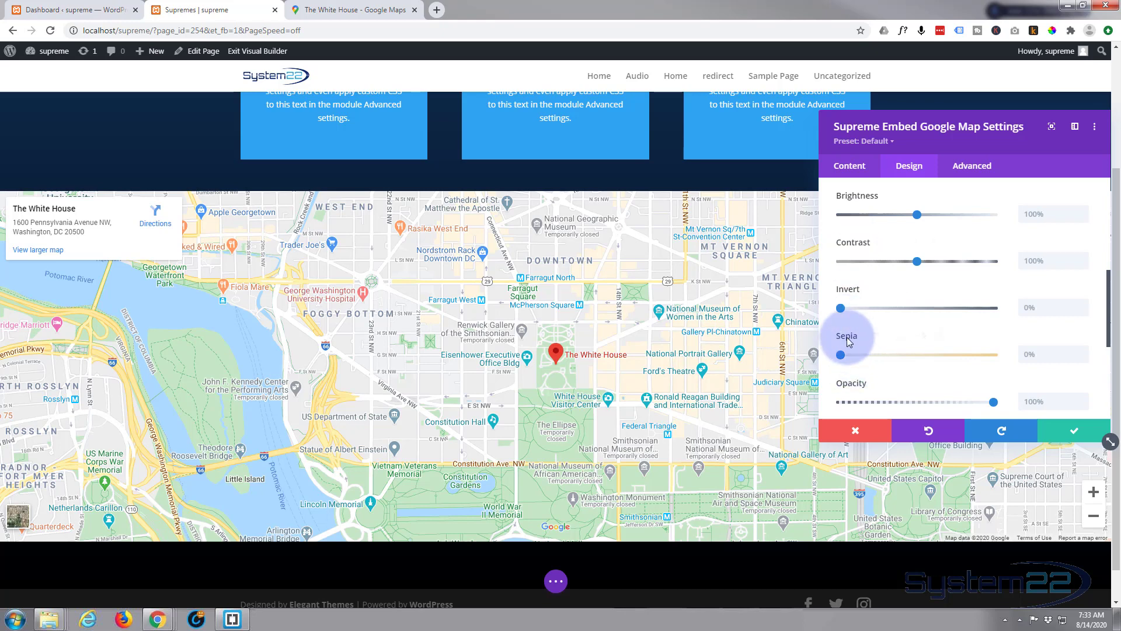
{"action": "left_click", "coordinate": [902, 336]}
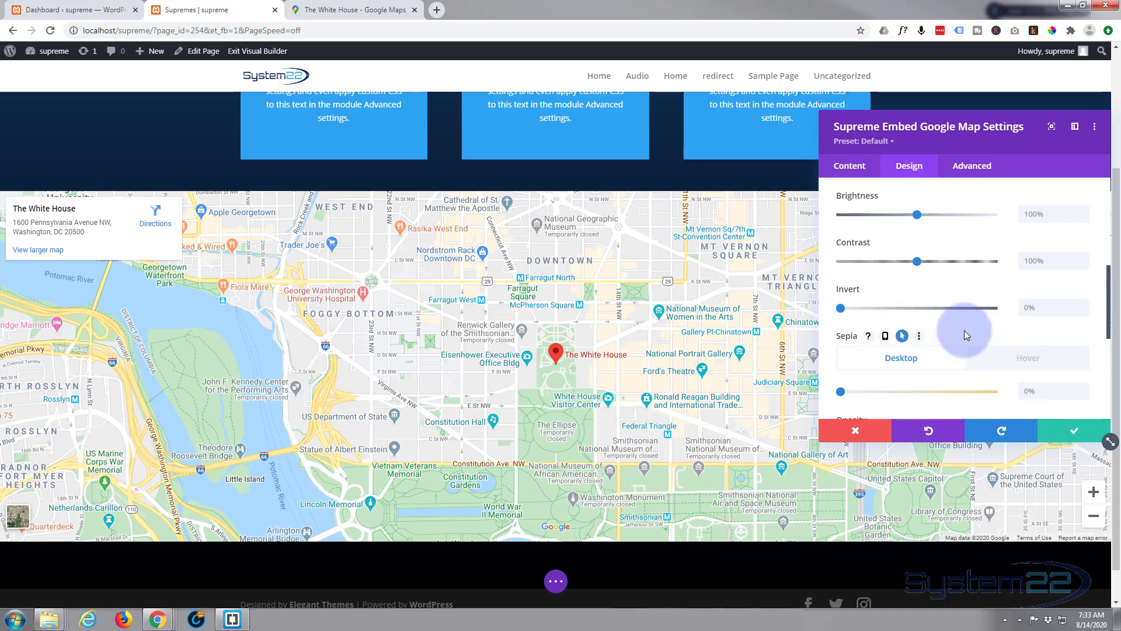
{"action": "left_click", "coordinate": [1015, 362]}
{"action": "left_click", "coordinate": [914, 360]}
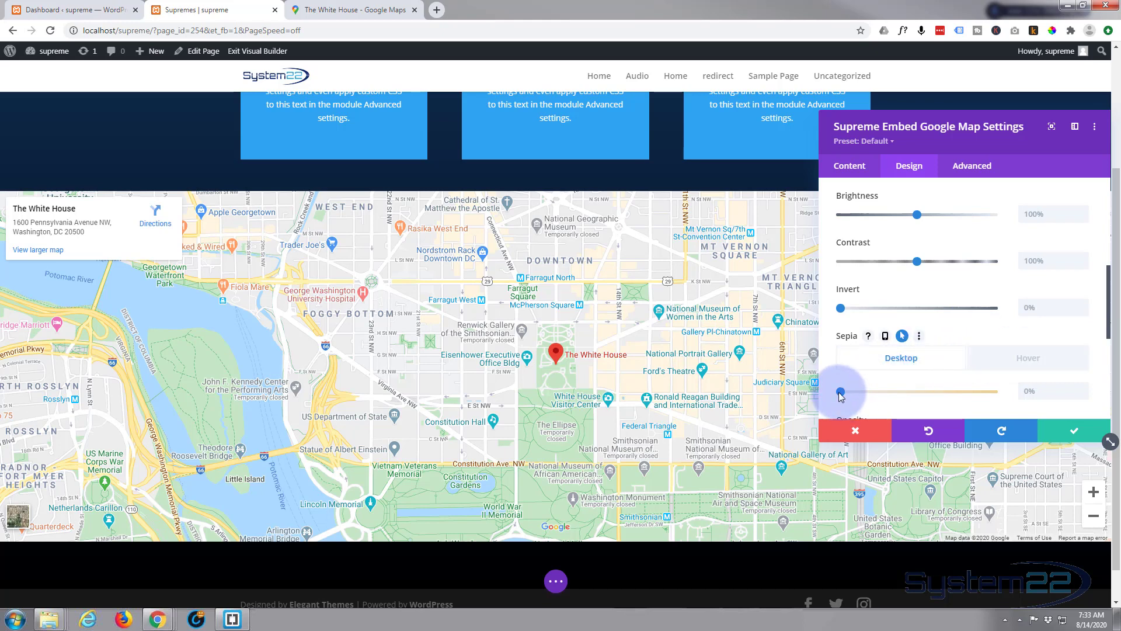
{"action": "left_click_drag", "start_coordinate": [840, 391], "coordinate": [996, 394]}
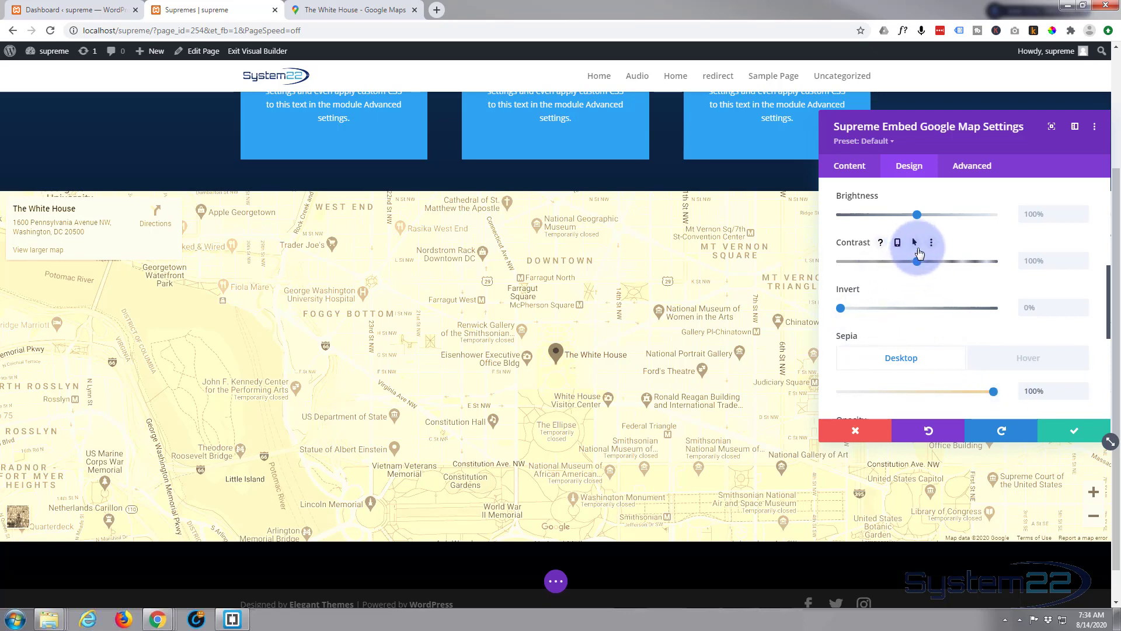
- Enable hover options for Contrast and lower the desktop Contrast to 67%
{"action": "left_click", "coordinate": [914, 242]}
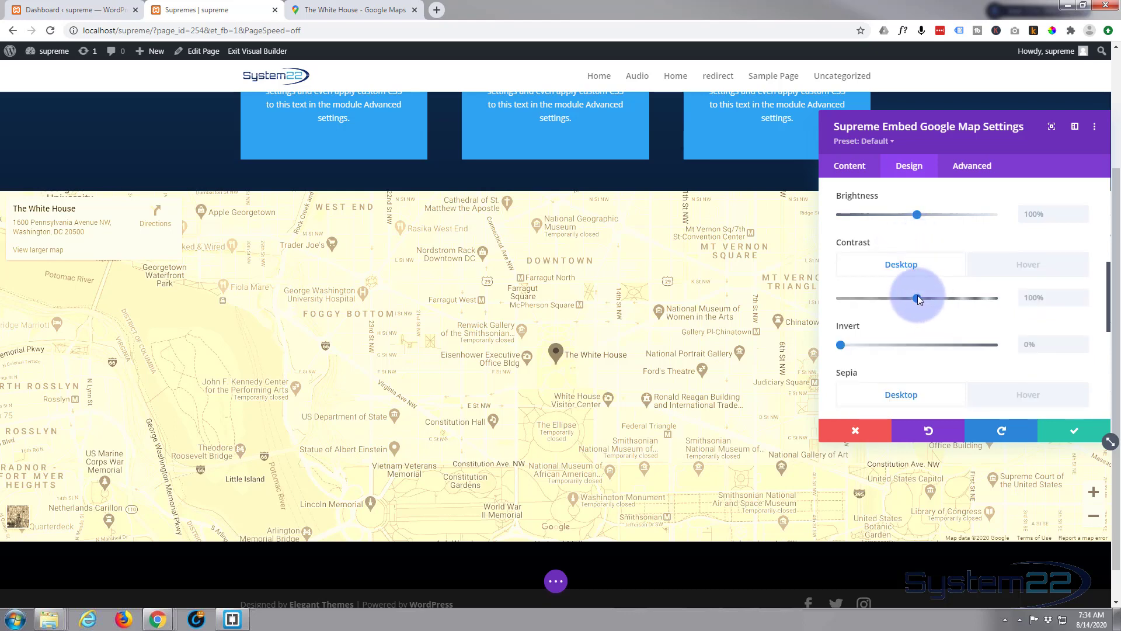
{"action": "left_click_drag", "start_coordinate": [916, 295], "coordinate": [891, 310]}
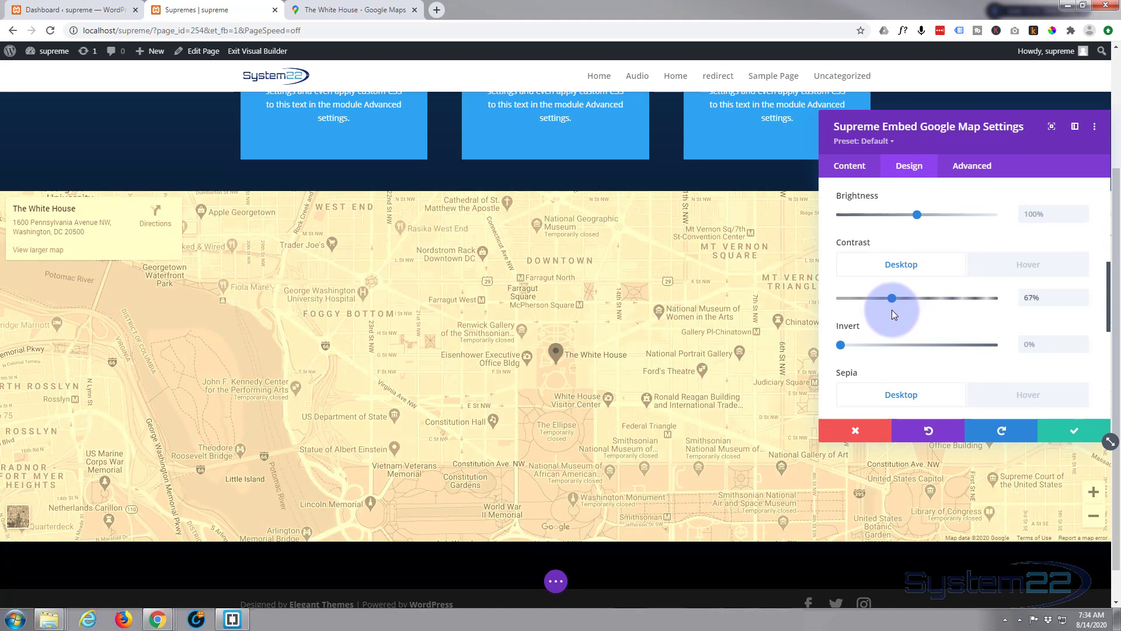
{"action": "scroll", "coordinate": [898, 317], "scroll_direction": "down", "scroll_amount": 2}
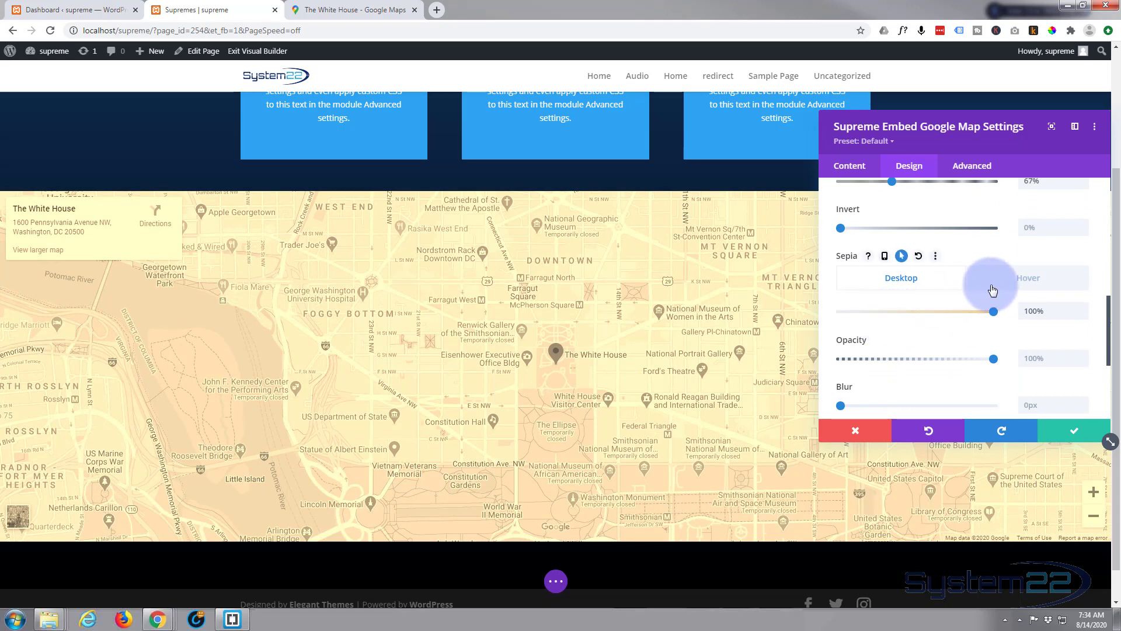
- Set the map's hover Sepia value to 0% to remove the tint on hover
{"action": "left_click", "coordinate": [1013, 285]}
{"action": "left_click", "coordinate": [994, 315]}
{"action": "left_click_drag", "start_coordinate": [995, 314], "coordinate": [833, 328]}
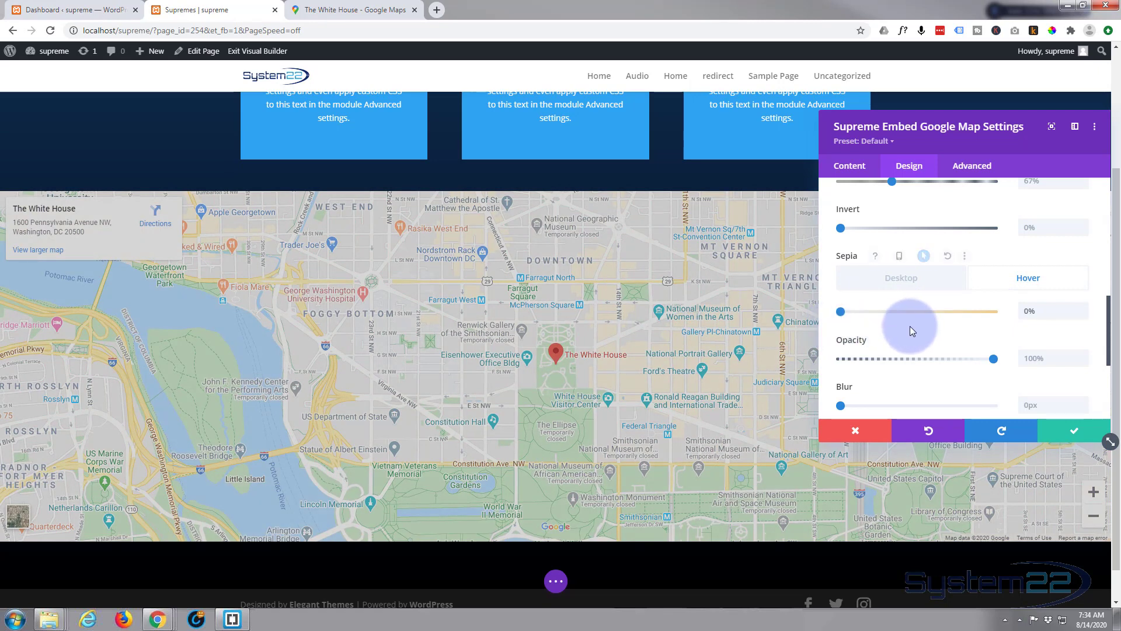
{"action": "scroll", "coordinate": [910, 326], "scroll_direction": "up", "scroll_amount": 2}
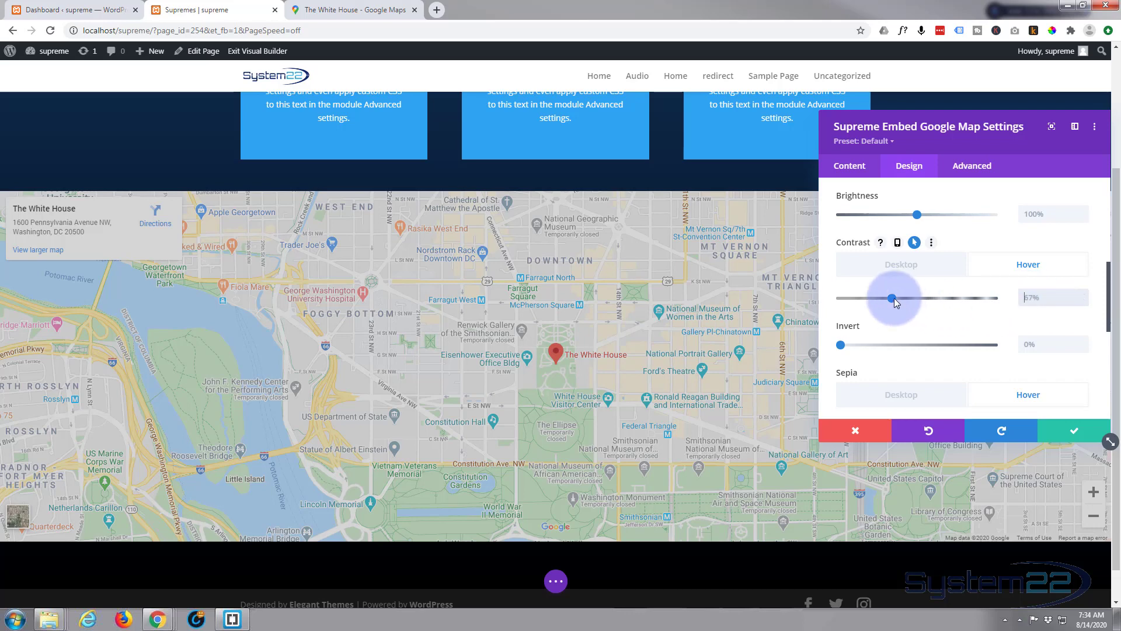
- Raise the hover Contrast to 100%, then try the Saturation slider
{"action": "left_click_drag", "start_coordinate": [895, 298], "coordinate": [916, 296]}
{"action": "left_click", "coordinate": [1092, 294]}
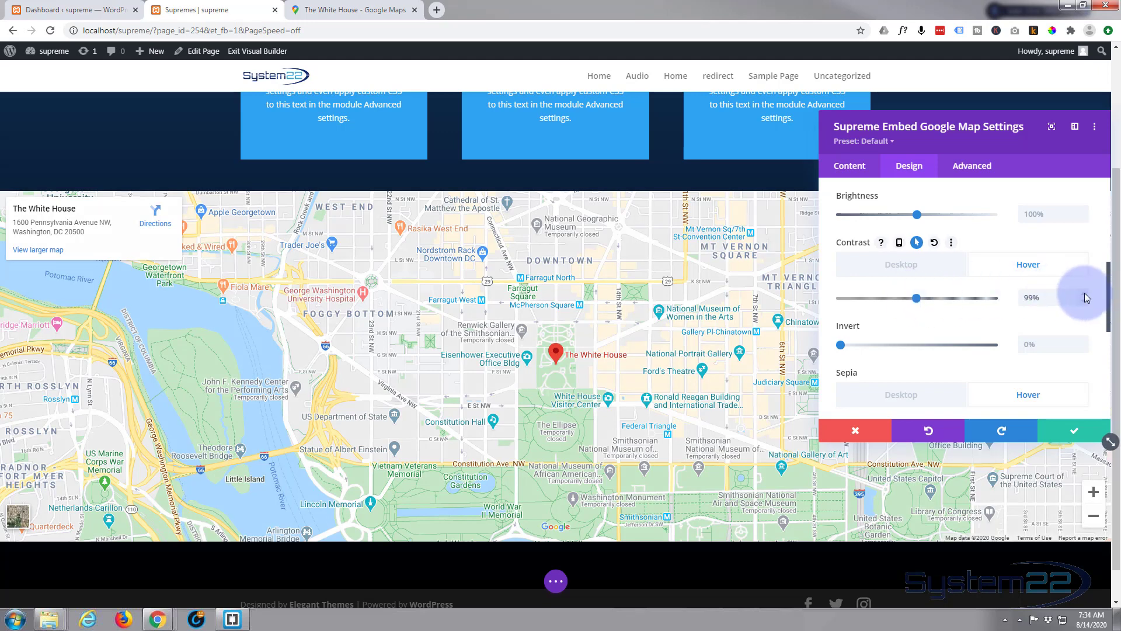
{"action": "left_click", "coordinate": [1082, 292]}
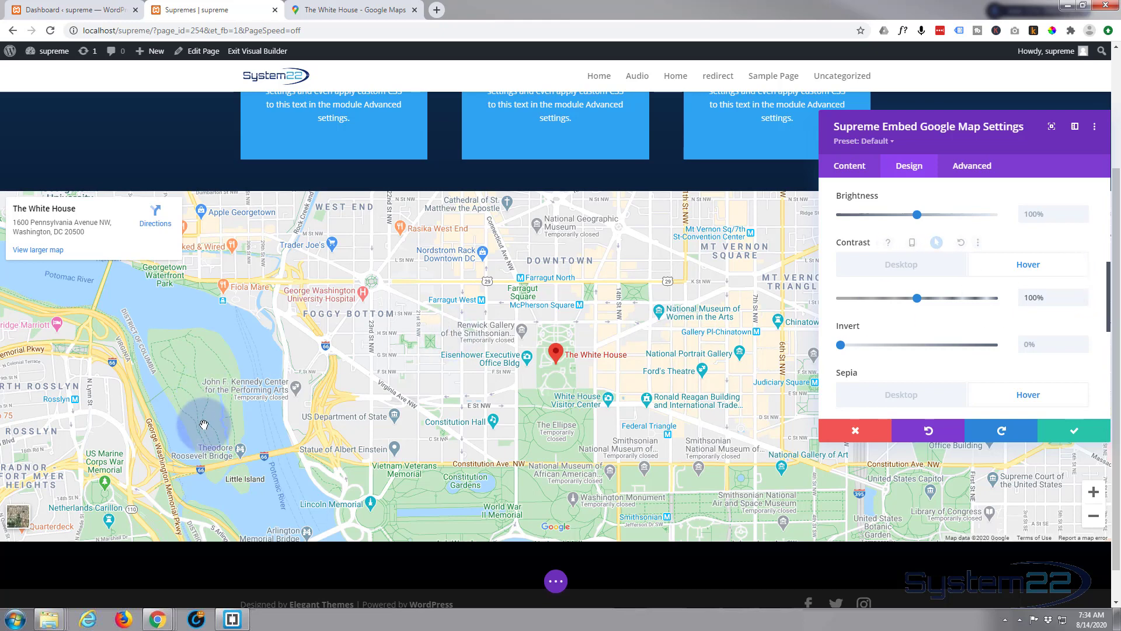
{"action": "scroll", "coordinate": [903, 348], "scroll_direction": "up", "scroll_amount": 1}
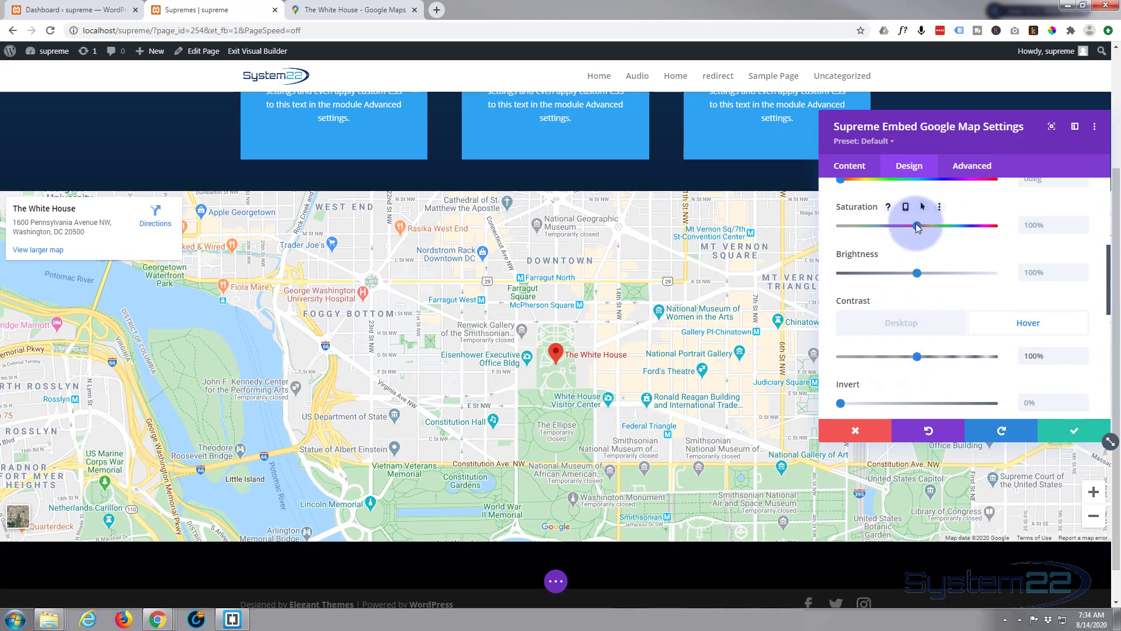
{"action": "mouse_move", "coordinate": [918, 226]}
{"action": "left_mouse_down"}
{"action": "mouse_move", "coordinate": [962, 225]}
{"action": "mouse_move", "coordinate": [878, 227]}
{"action": "mouse_move", "coordinate": [916, 225]}
{"action": "left_mouse_up"}
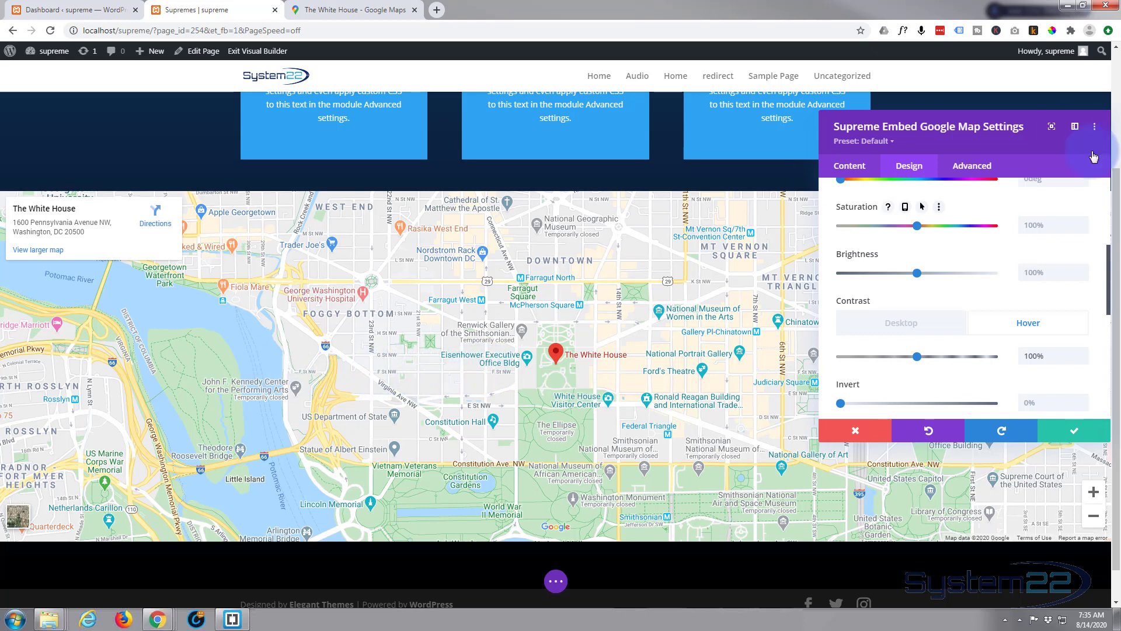
- Under Advanced > Transitions, set Transition Duration to 1000ms and keep the Ease speed curve
{"action": "left_click", "coordinate": [986, 166]}
{"action": "left_click", "coordinate": [999, 321]}
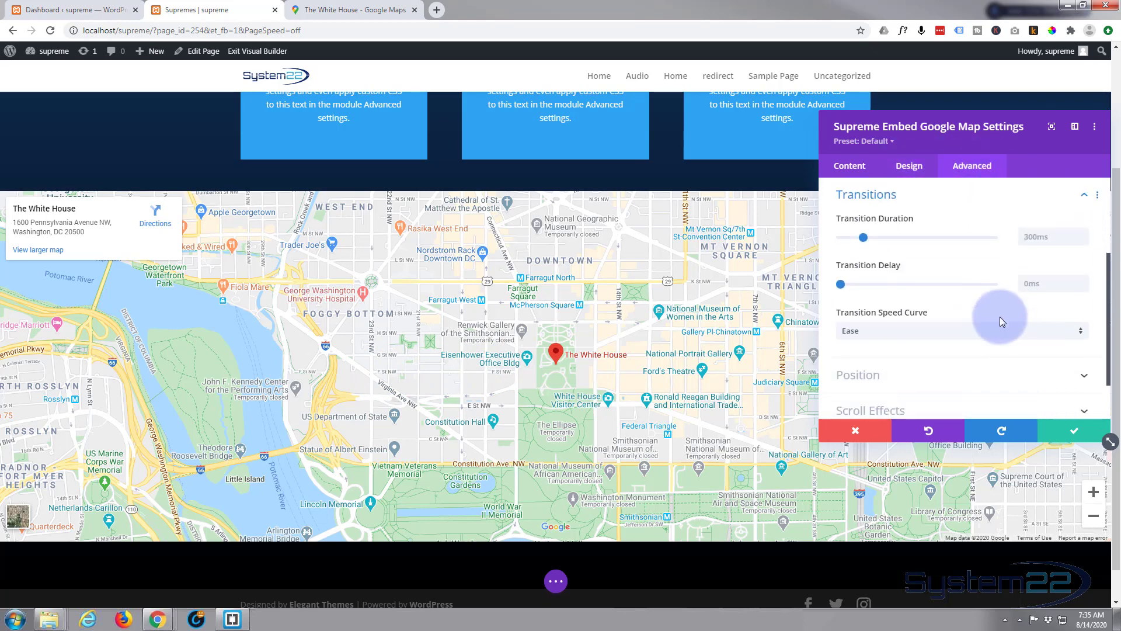
{"action": "mouse_move", "coordinate": [1000, 317]}
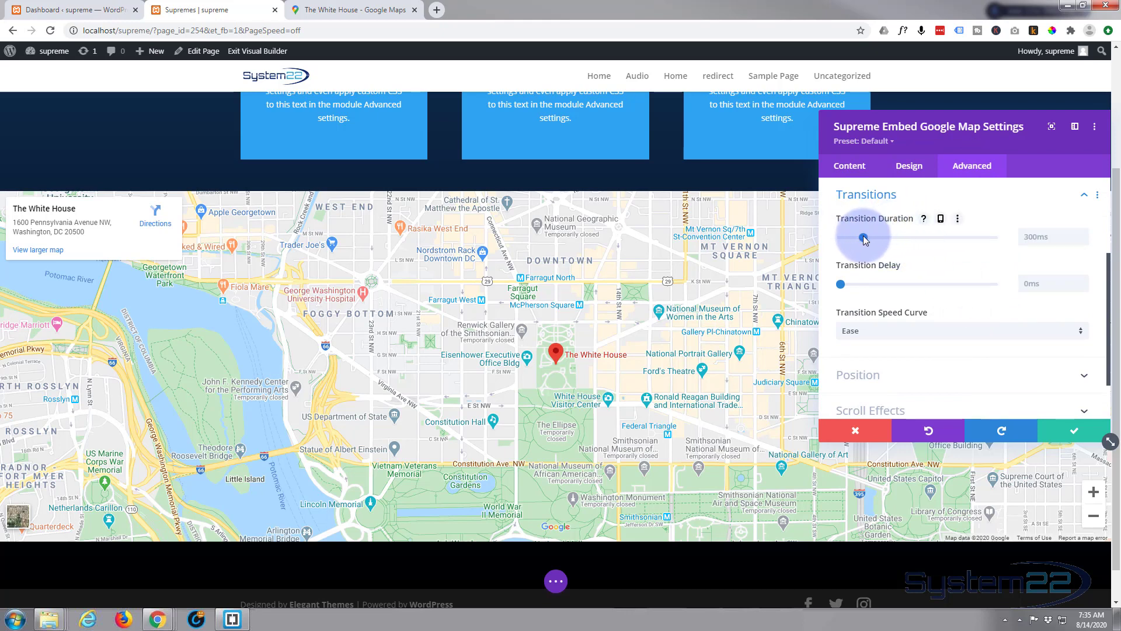
{"action": "left_click_drag", "start_coordinate": [865, 239], "coordinate": [917, 233]}
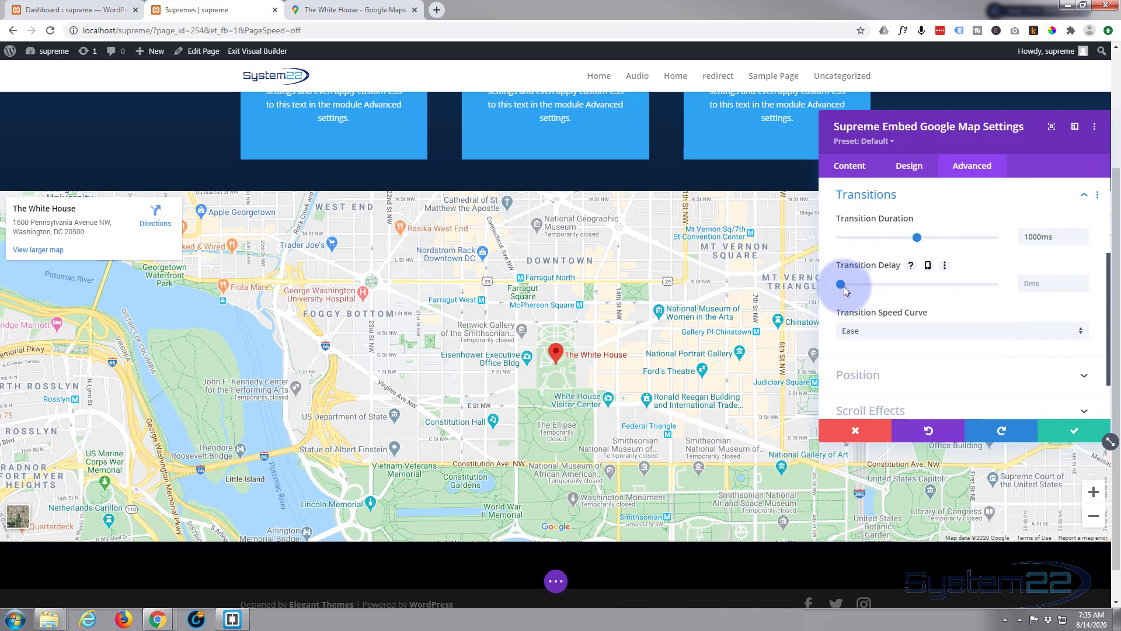
{"action": "left_click", "coordinate": [922, 338]}
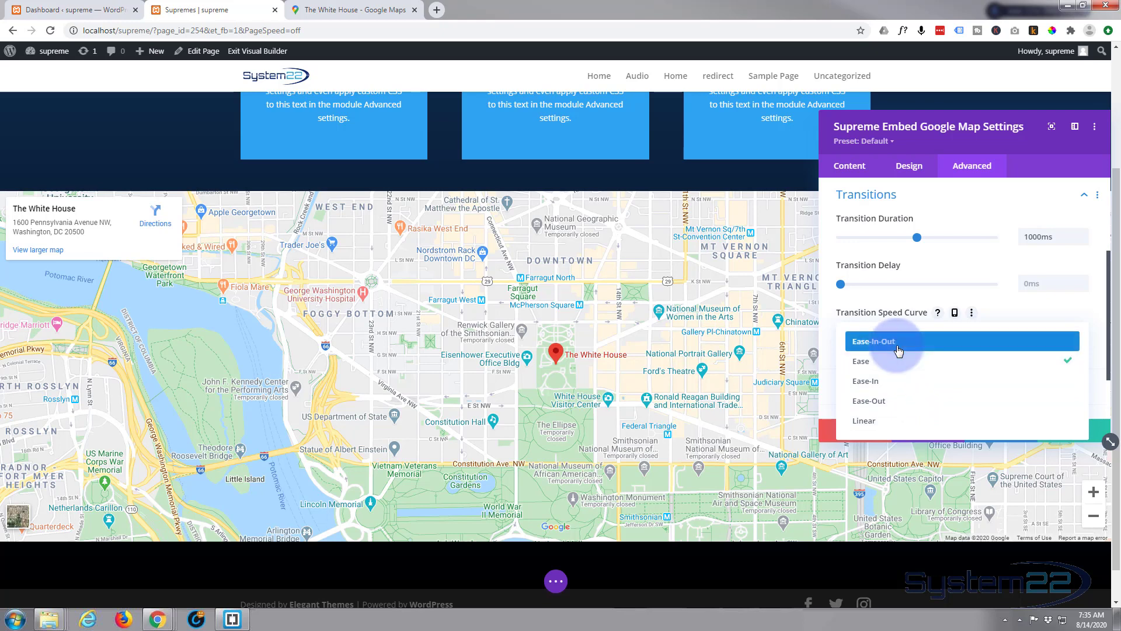
{"action": "left_click", "coordinate": [974, 300]}
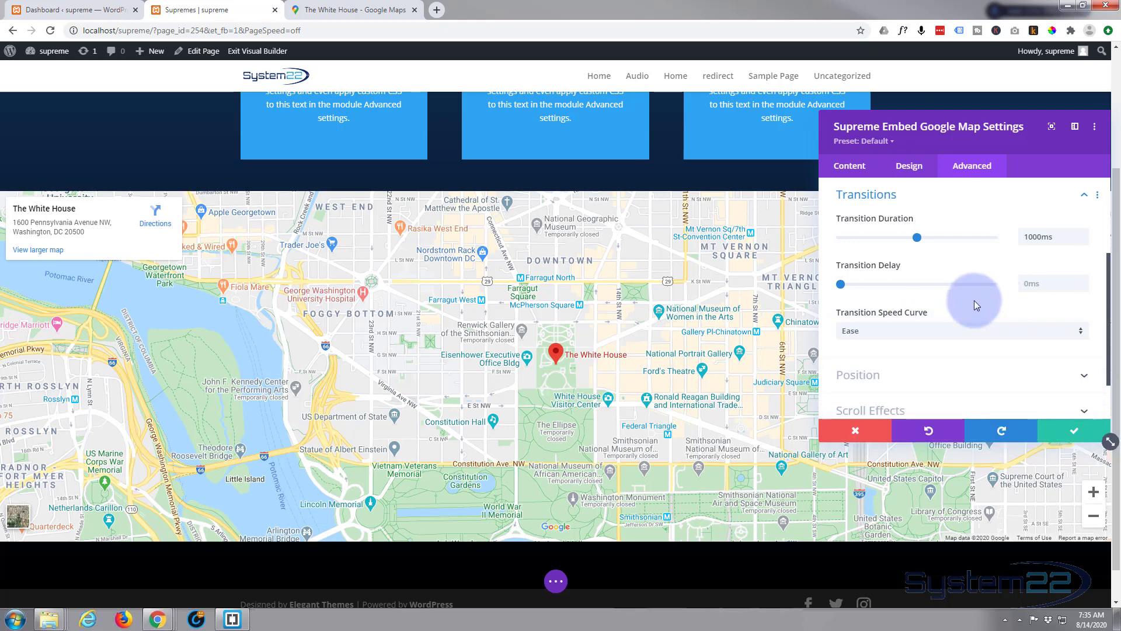
- Save the map module, save the page as a draft, and exit the Visual Builder
{"action": "left_click", "coordinate": [1077, 432]}
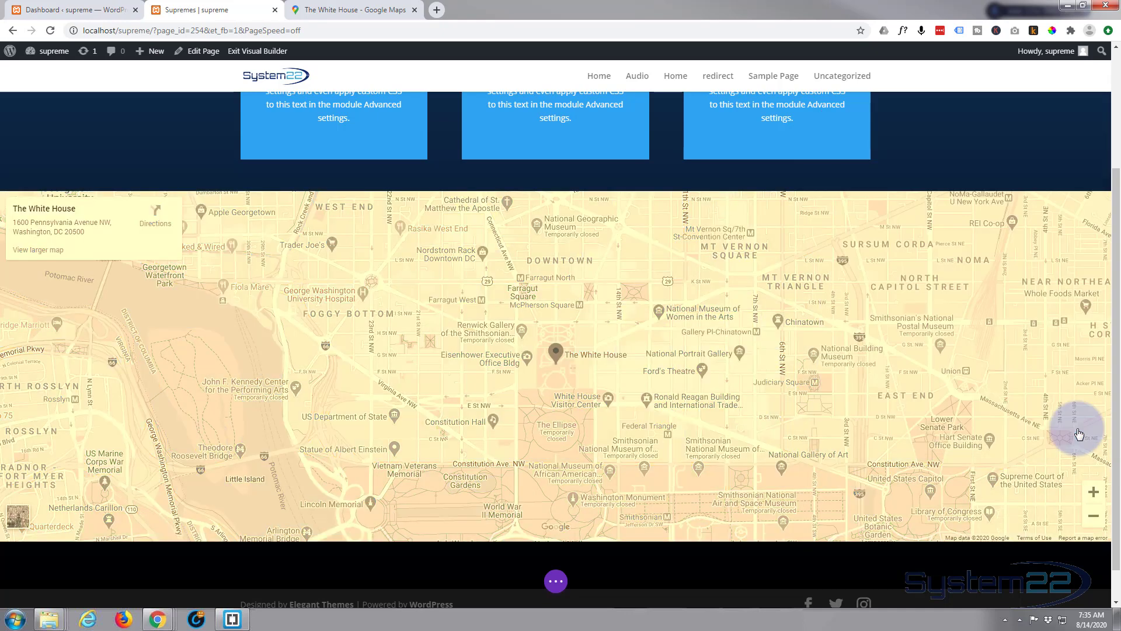
{"action": "left_click", "coordinate": [557, 581]}
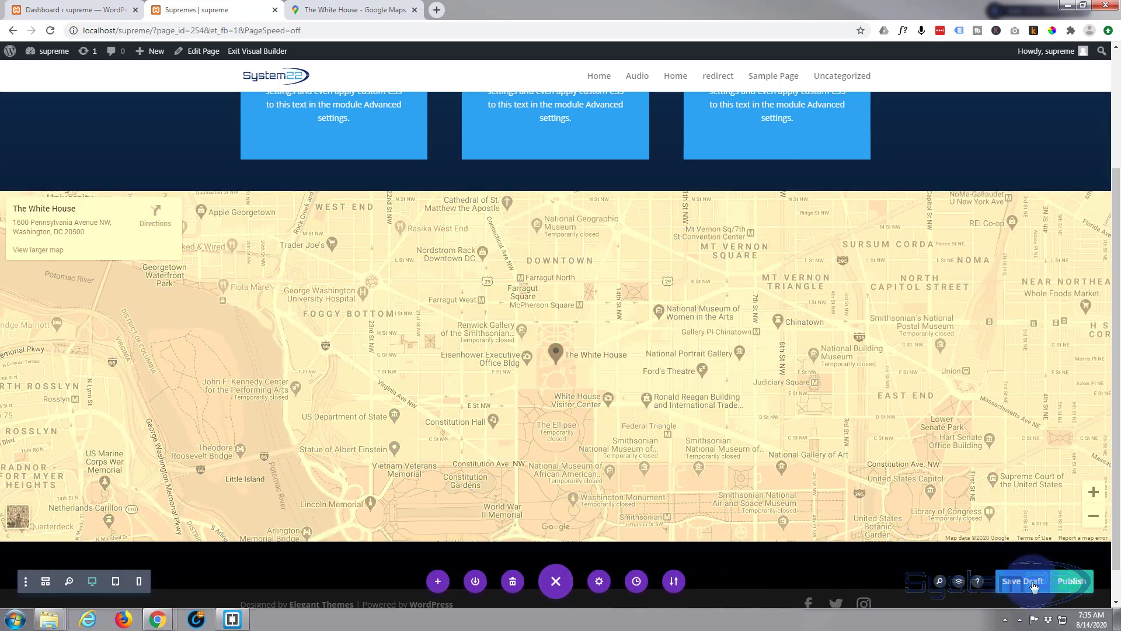
{"action": "left_click", "coordinate": [1031, 582]}
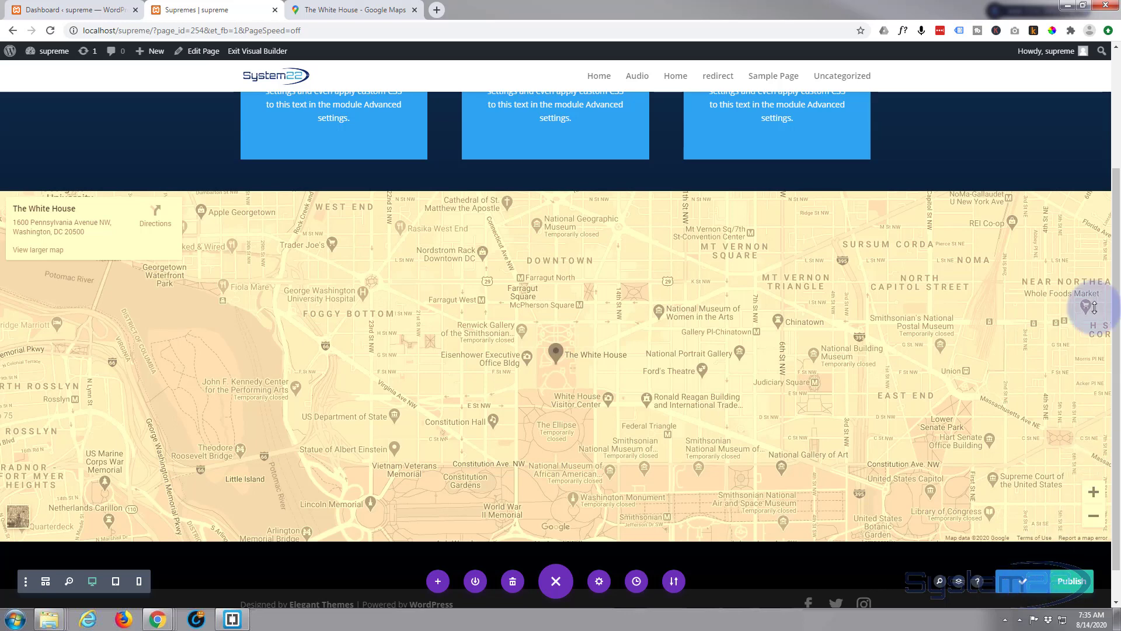
{"action": "left_click", "coordinate": [255, 55]}
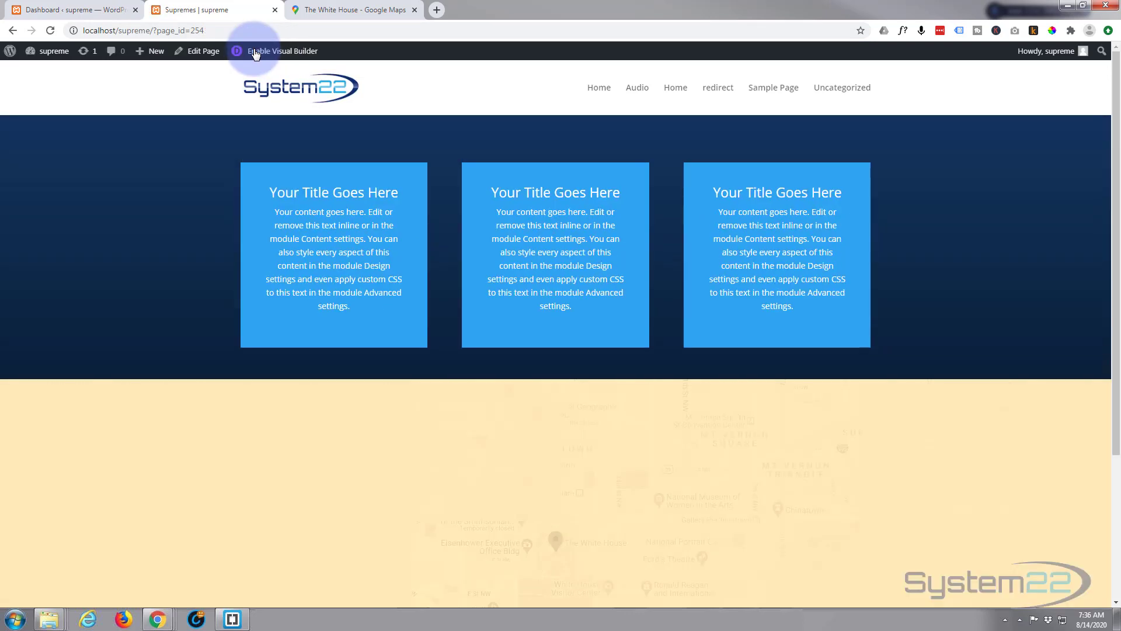
{"action": "scroll", "coordinate": [93, 167], "scroll_direction": "down", "scroll_amount": 2}
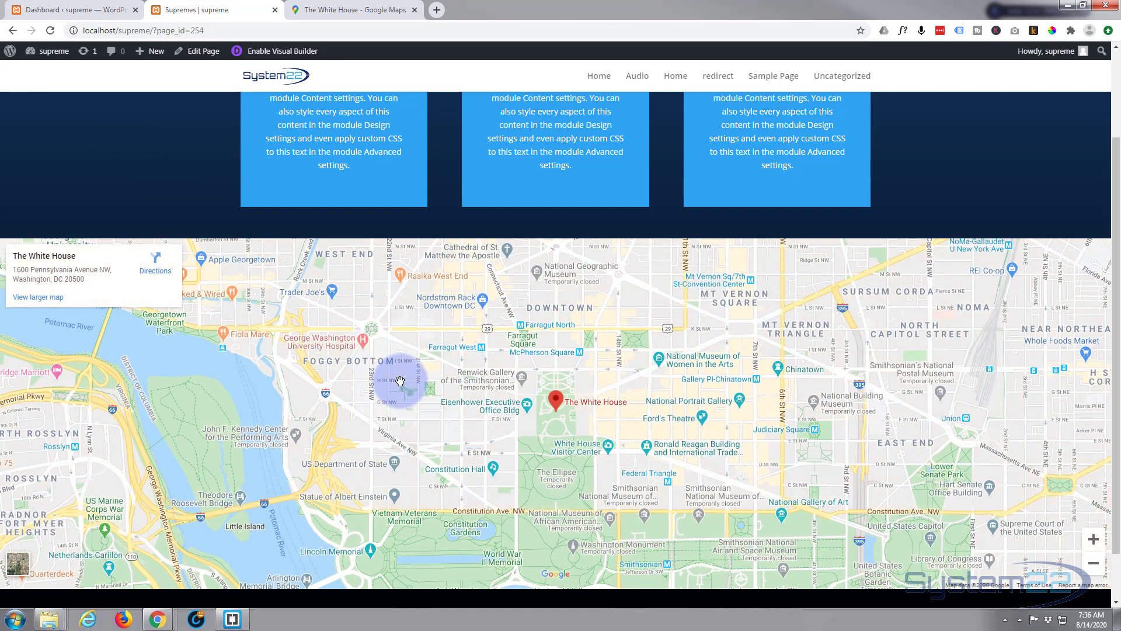
{"action": "double_click", "coordinate": [535, 442]}
{"action": "scroll", "coordinate": [535, 443], "scroll_direction": "down", "scroll_amount": 2}
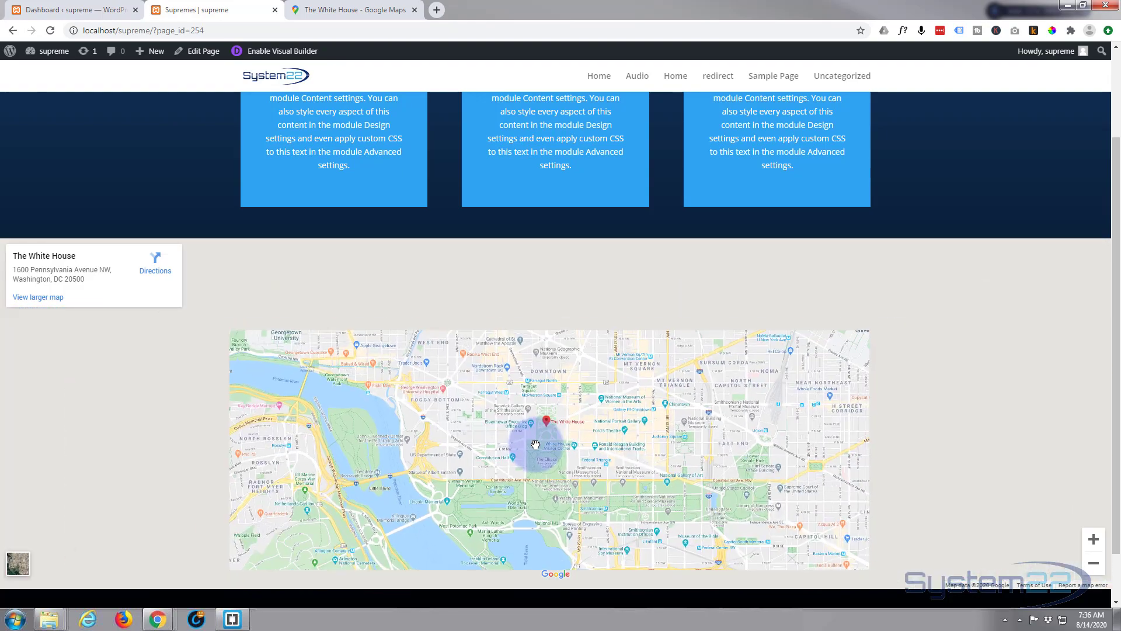
{"action": "scroll", "coordinate": [537, 449], "scroll_direction": "down", "scroll_amount": 3}
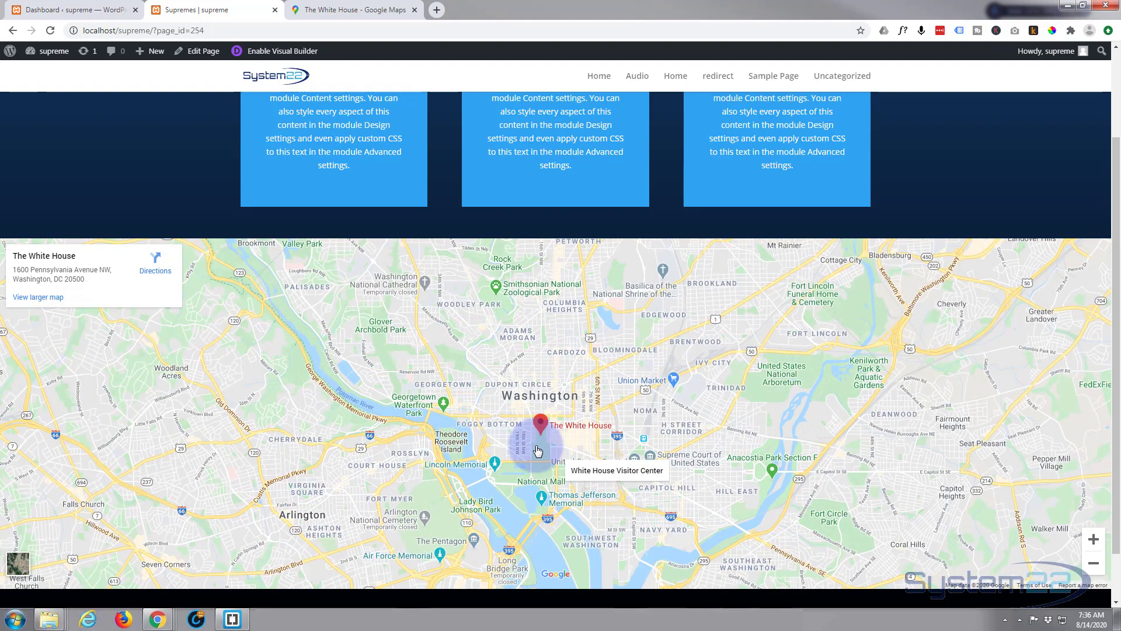
{"action": "scroll", "coordinate": [536, 444], "scroll_direction": "up", "scroll_amount": 2}
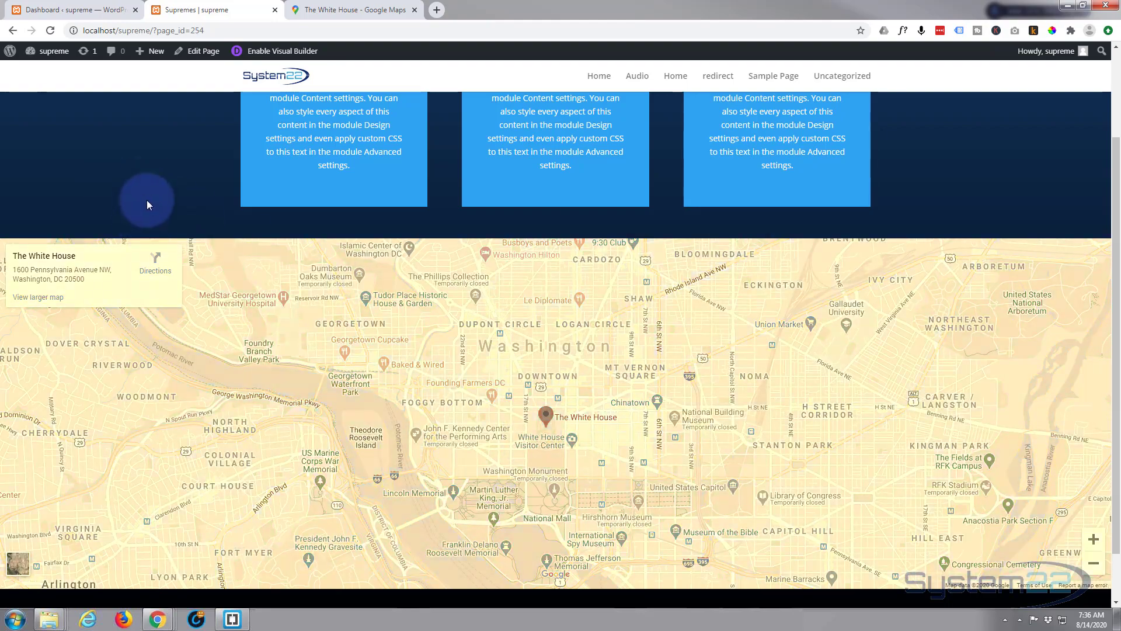